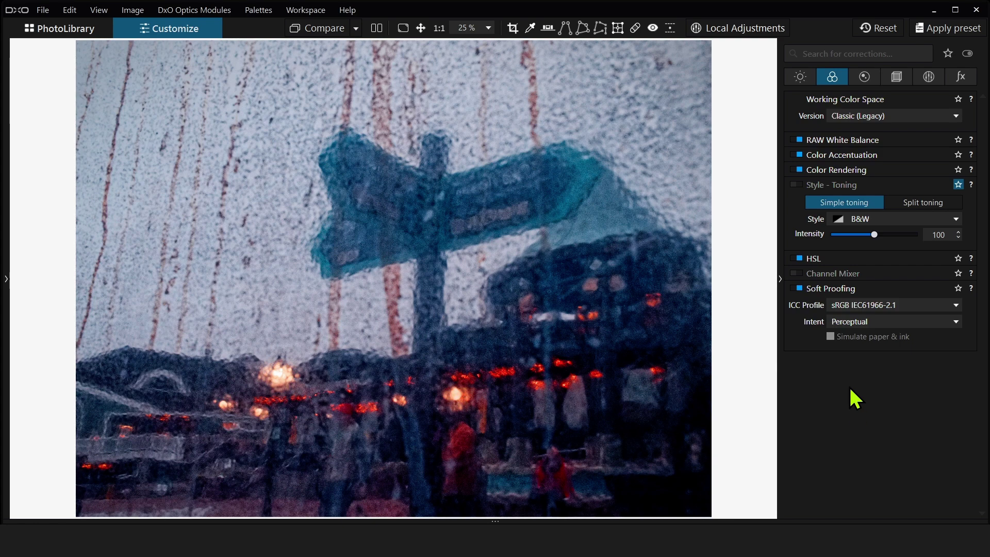
- Change the signpost photo's working colour space from Classic (Legacy) to DxO Wide Gamut
{"action": "left_click", "coordinate": [893, 119]}
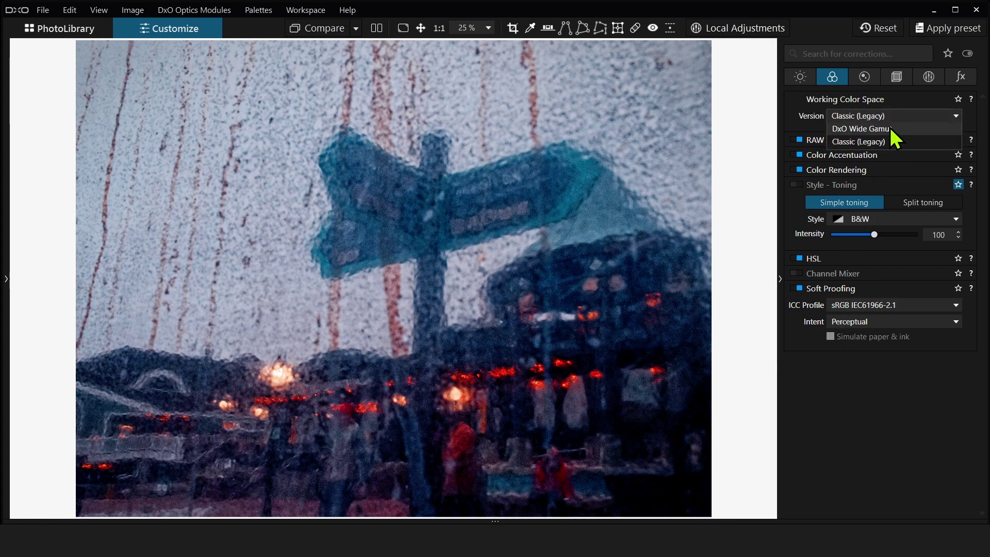
{"action": "left_click", "coordinate": [890, 129]}
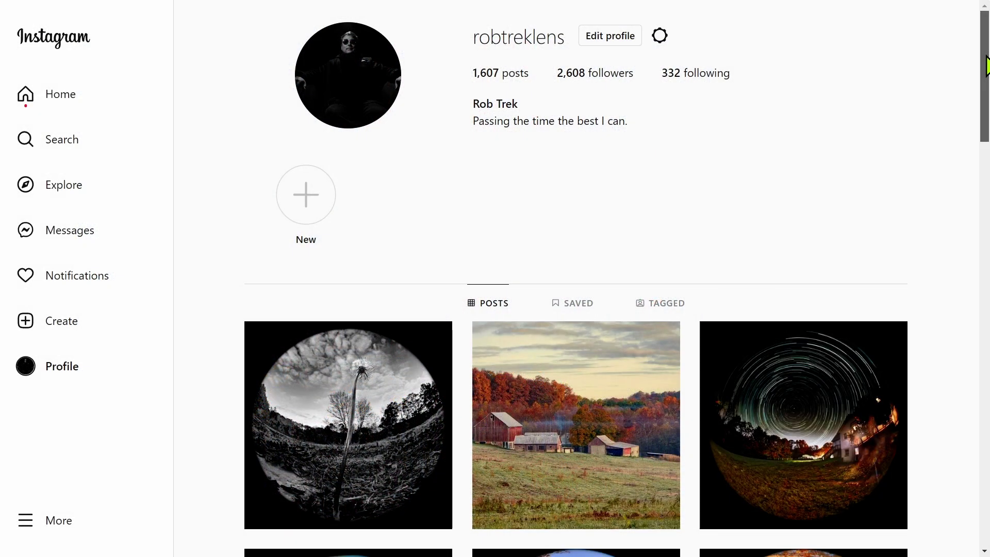
- Scroll down the Instagram profile to browse its grid of fisheye photo posts
{"action": "left_click_drag", "start_coordinate": [986, 66], "coordinate": [973, 191]}
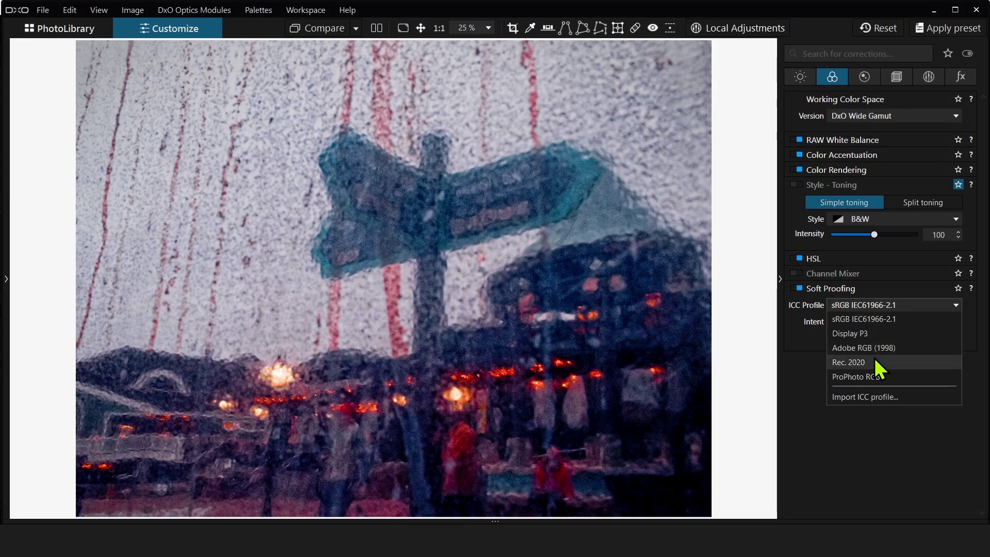
- Set the Soft Proofing ICC profile to Rec. 2020 for the signpost photo
{"action": "left_click", "coordinate": [874, 361]}
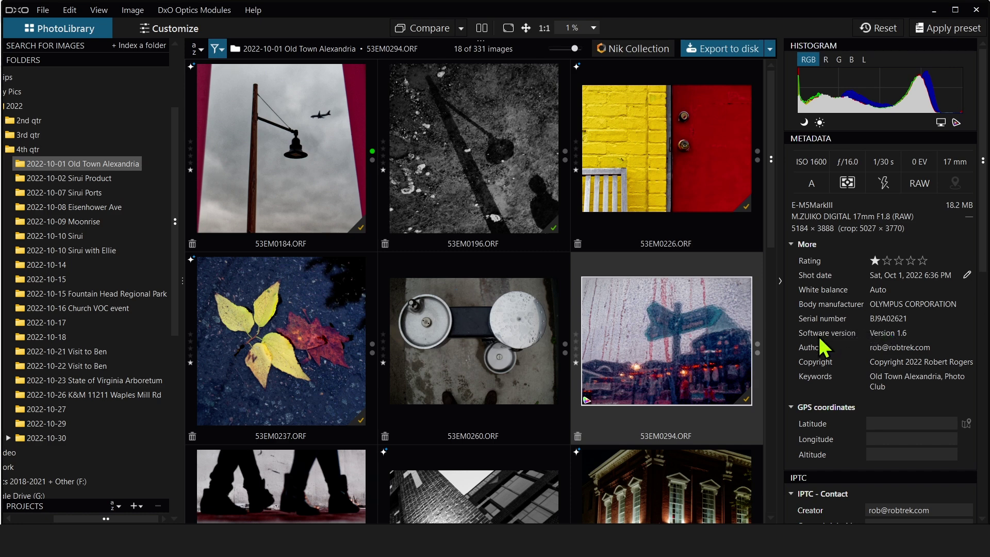
- Scroll the Metadata panel down to reveal the IPTC Content, Image and Status fields
{"action": "scroll", "coordinate": [822, 348], "scroll_direction": "down", "scroll_amount": 3}
{"action": "scroll", "coordinate": [824, 351], "scroll_direction": "down", "scroll_amount": 7}
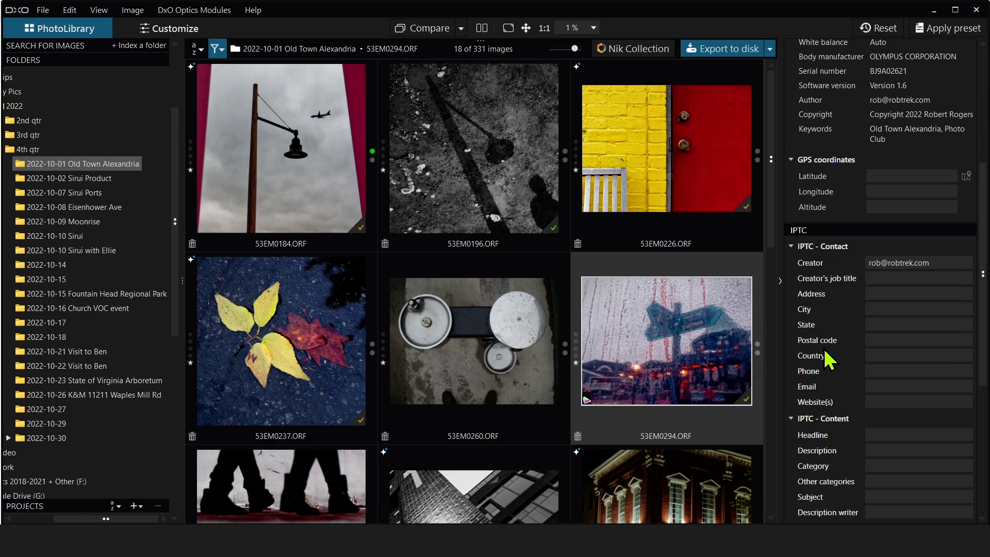
{"action": "scroll", "coordinate": [826, 358], "scroll_direction": "down", "scroll_amount": 5}
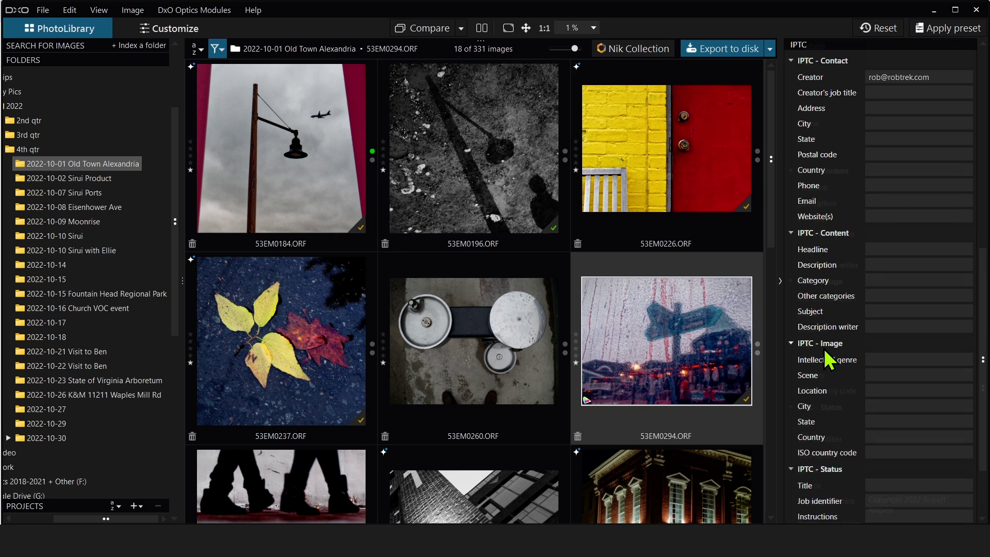
- Mark the signpost image 53EM0294.ORF with the Red colour label
{"action": "right_click", "coordinate": [628, 354]}
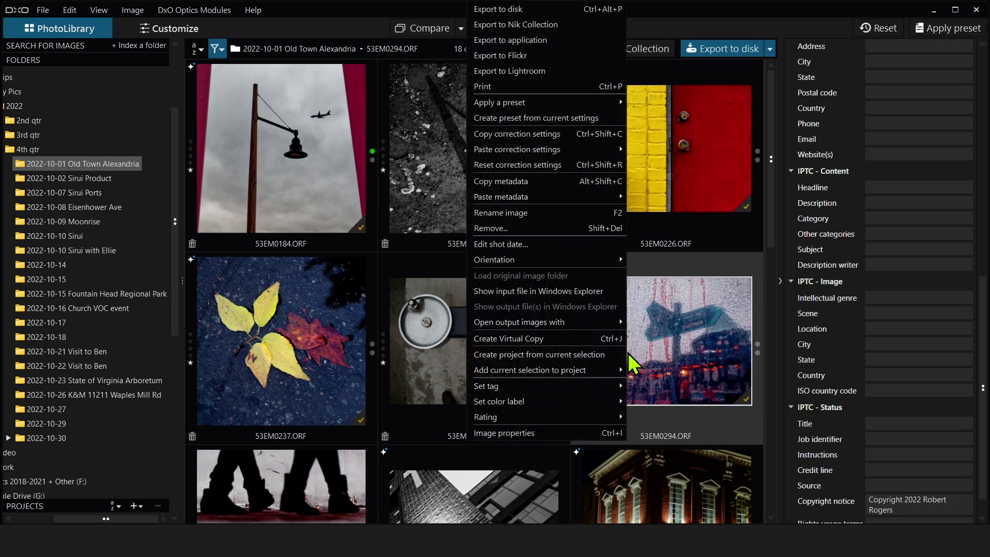
{"action": "mouse_move", "coordinate": [559, 403]}
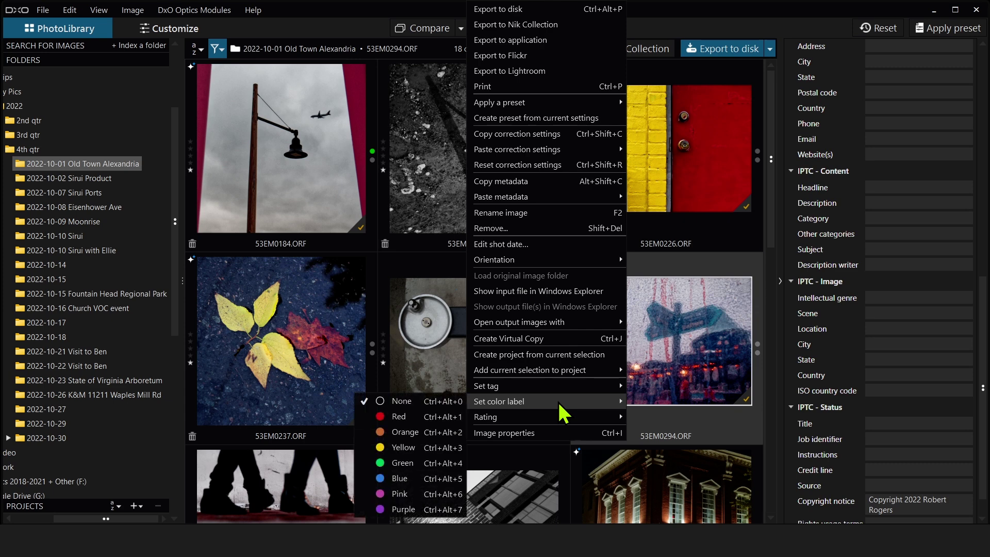
{"action": "left_click", "coordinate": [455, 416]}
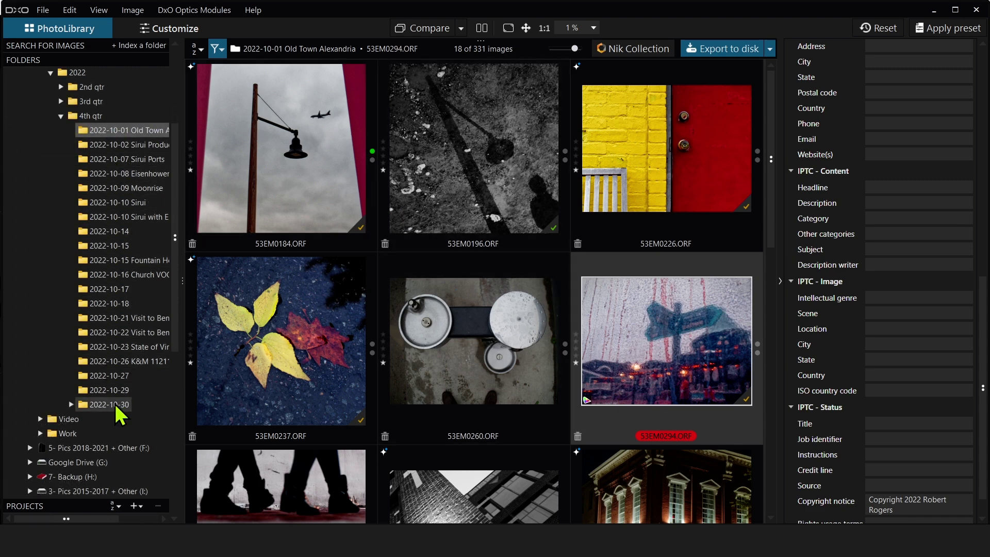
- Open the astrophotography project and reset the image filter so all images show
{"action": "left_click", "coordinate": [96, 506]}
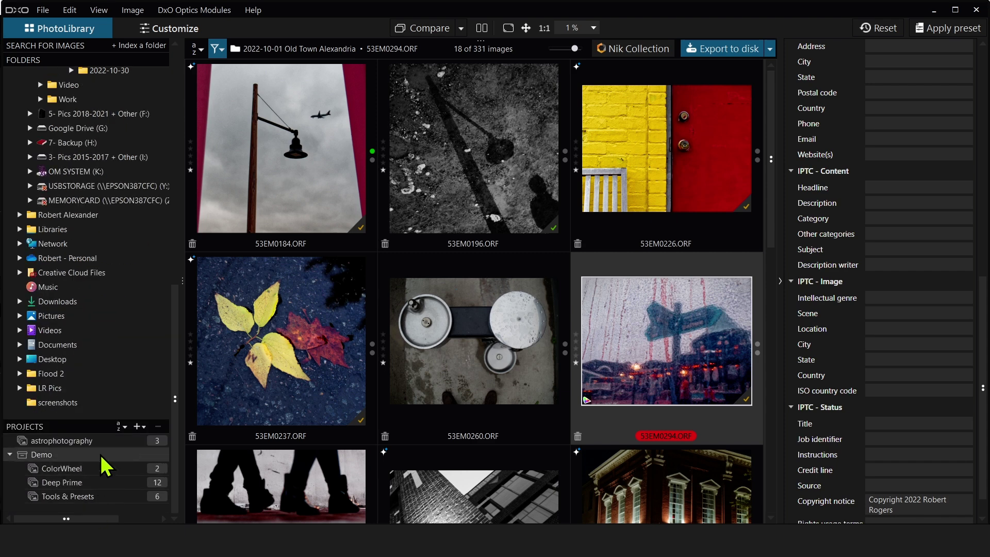
{"action": "left_click", "coordinate": [77, 441]}
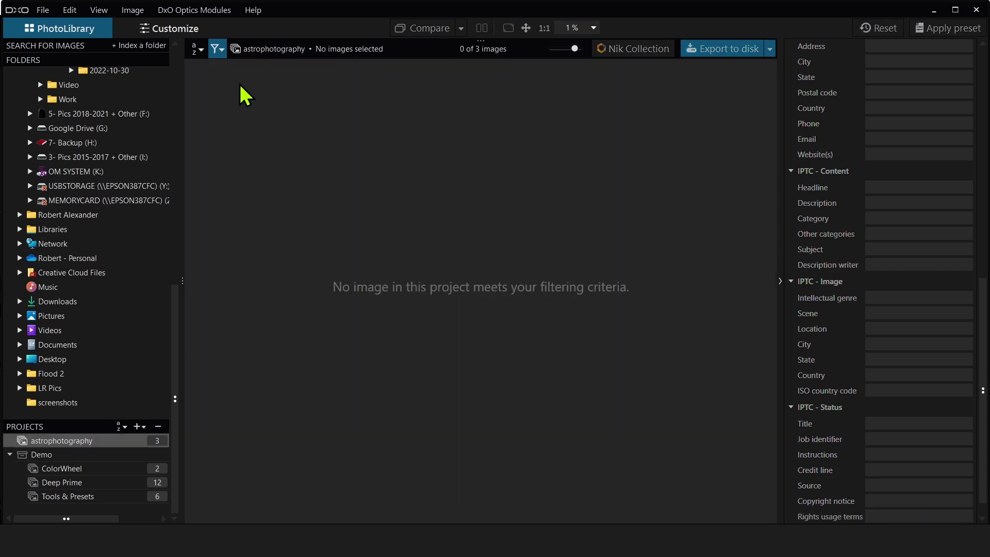
{"action": "left_click", "coordinate": [221, 51]}
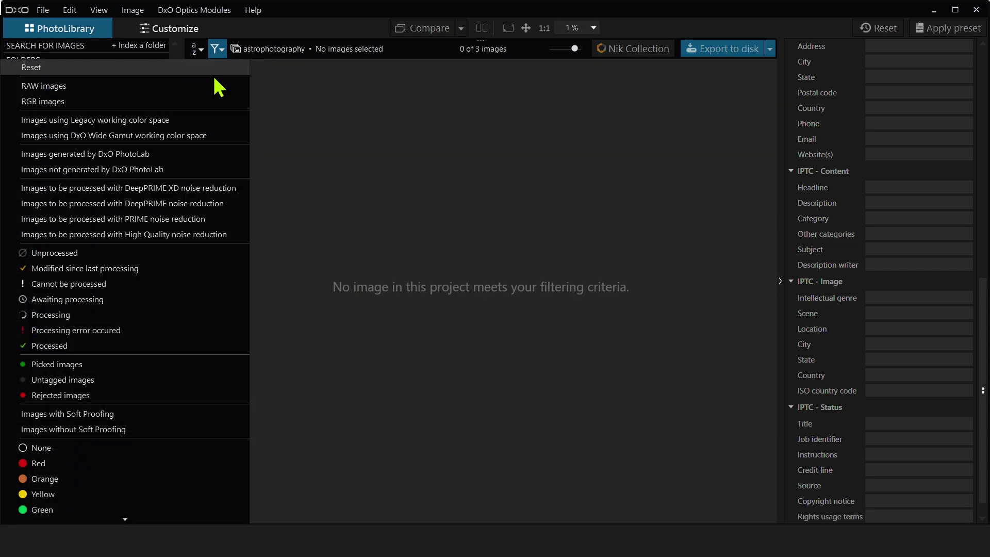
{"action": "left_click", "coordinate": [215, 75]}
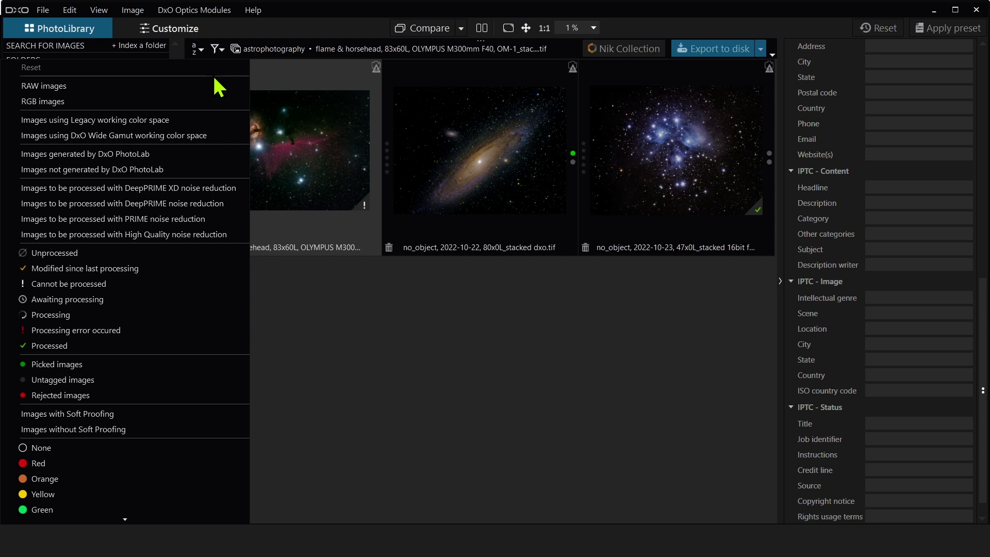
{"action": "left_click", "coordinate": [345, 418]}
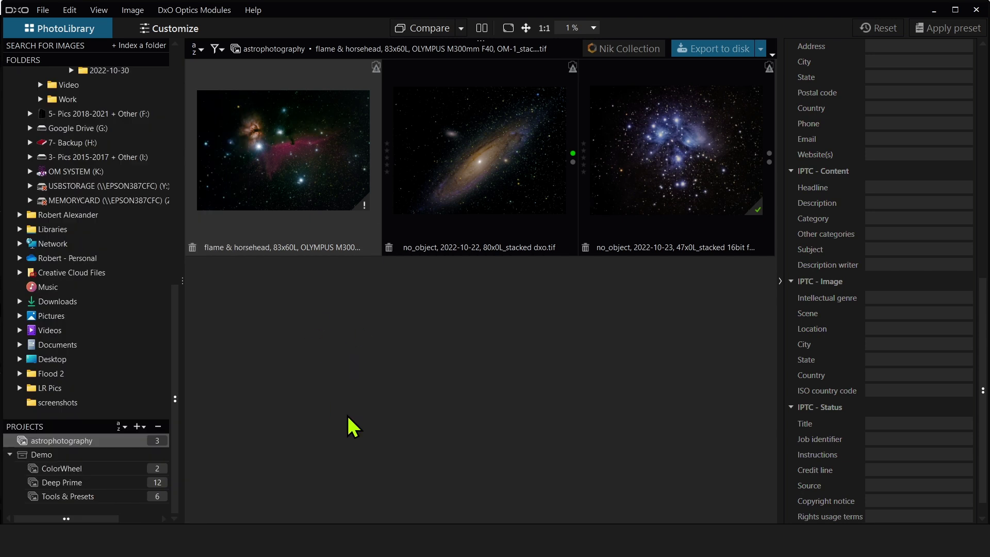
- Browse the Demo, ColorWheel, Deep Prime and Tools & Presets projects, ending back on Demo
{"action": "left_click", "coordinate": [129, 456]}
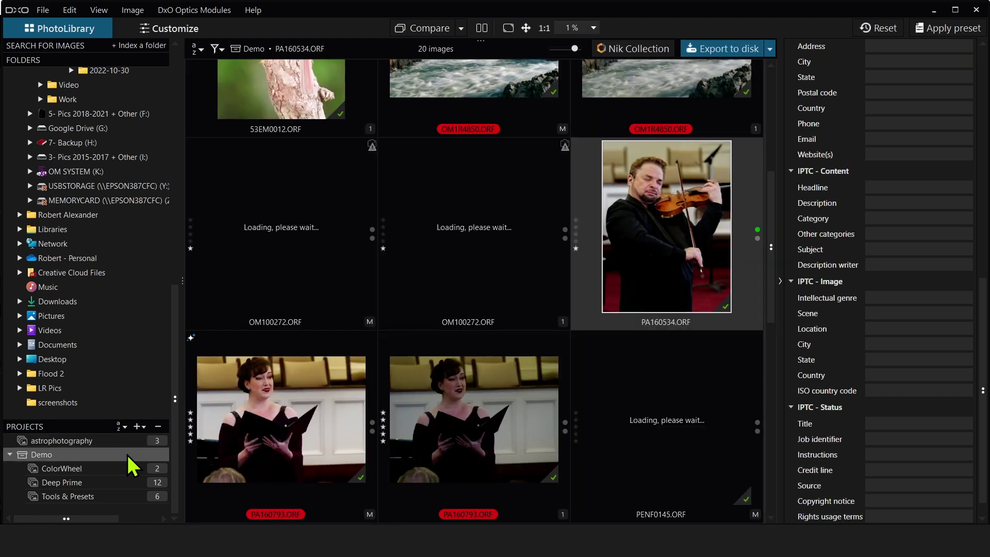
{"action": "left_click", "coordinate": [129, 468]}
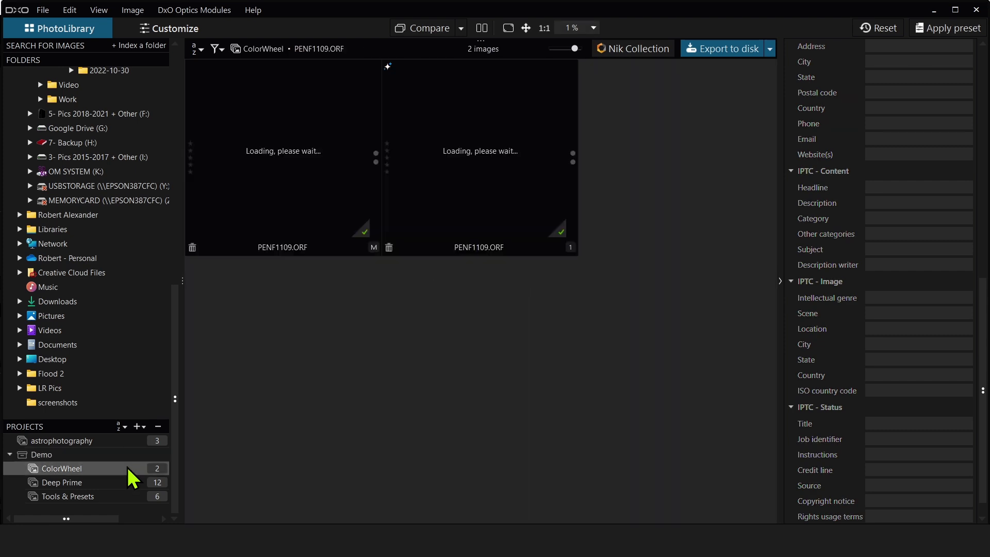
{"action": "left_click", "coordinate": [124, 483]}
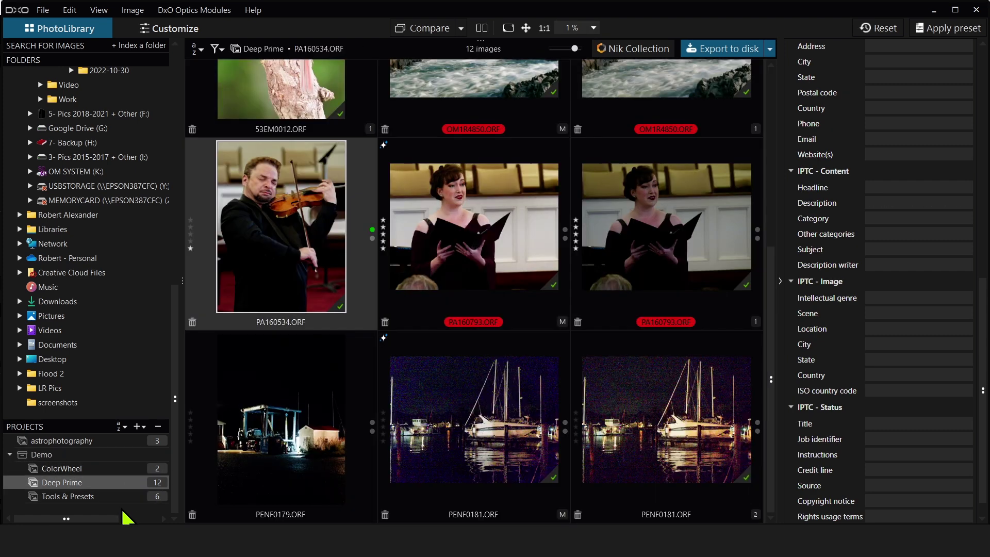
{"action": "left_click", "coordinate": [127, 496]}
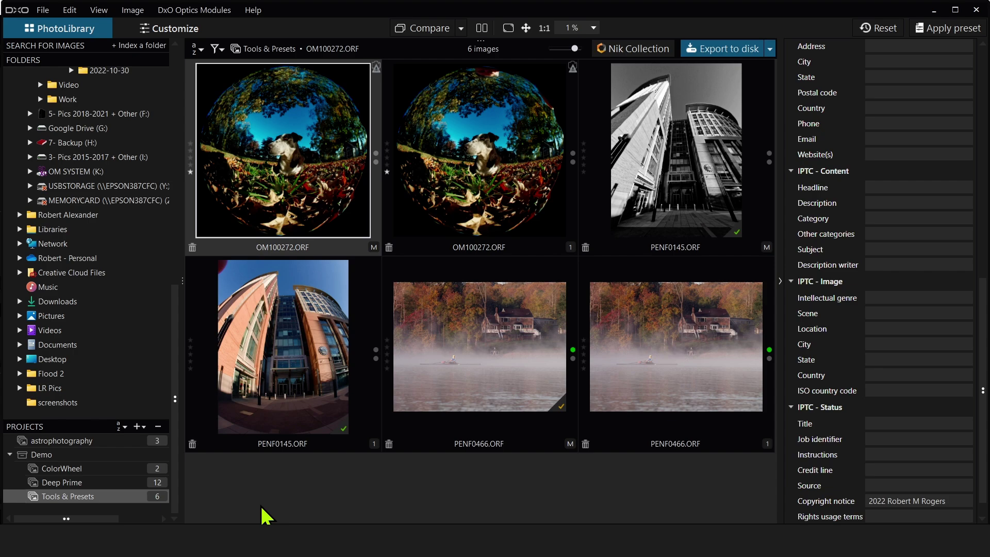
{"action": "left_click", "coordinate": [98, 454]}
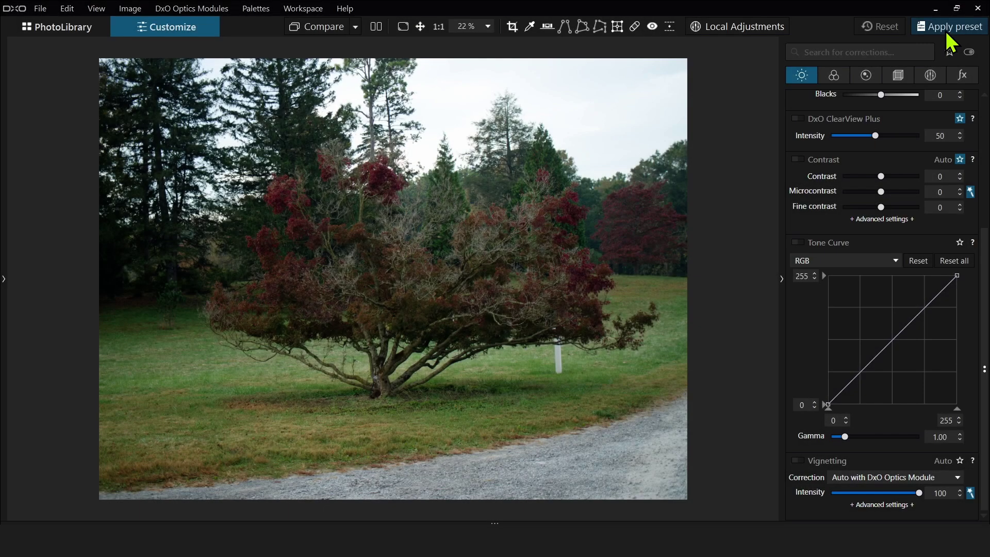
- Apply the 2 - DxO Optical Corrections only preset, then crop to 16 × 9, framed slightly higher
{"action": "left_click", "coordinate": [950, 28]}
{"action": "left_click", "coordinate": [490, 145]}
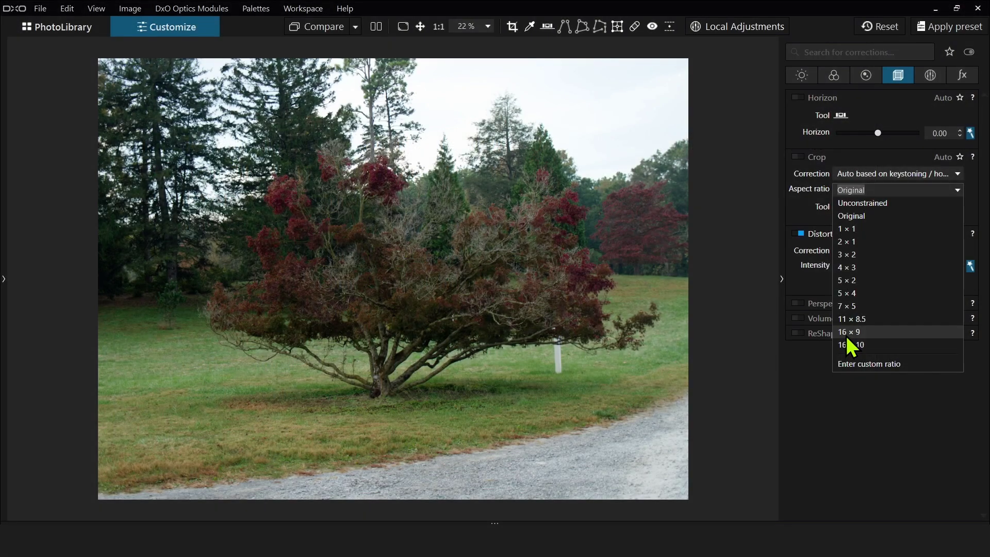
{"action": "left_click", "coordinate": [846, 336]}
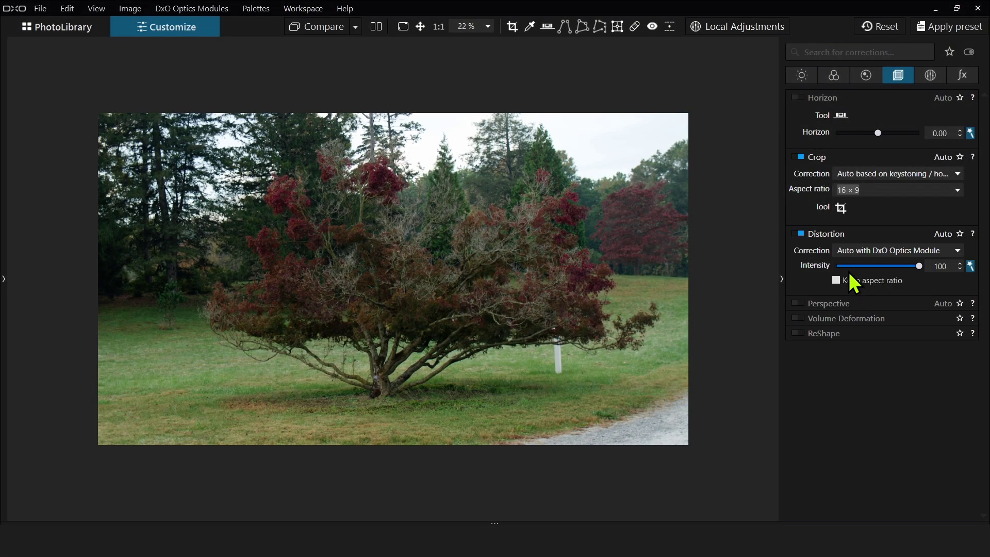
{"action": "left_click", "coordinate": [840, 209]}
{"action": "left_click_drag", "start_coordinate": [459, 331], "coordinate": [453, 311]}
{"action": "key", "text": "Return"}
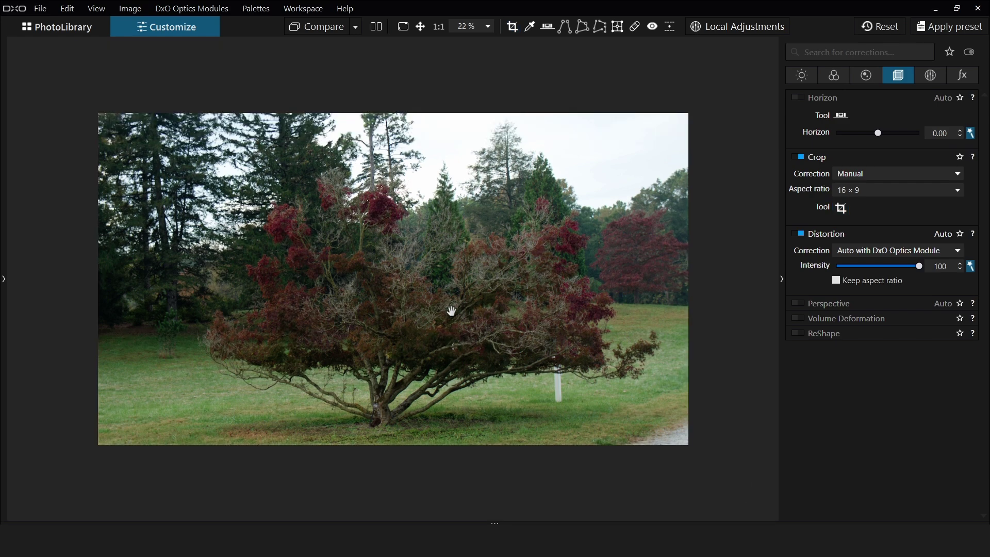
- Clone out the white pole and the bottom-right gravel with the Repair tool
{"action": "left_click", "coordinate": [635, 26]}
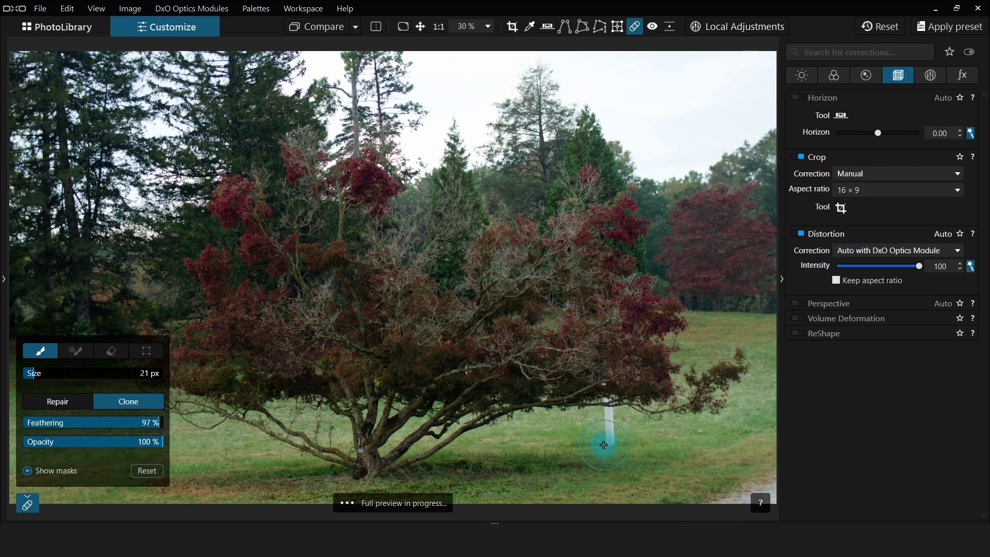
{"action": "left_click_drag", "start_coordinate": [604, 444], "coordinate": [610, 401]}
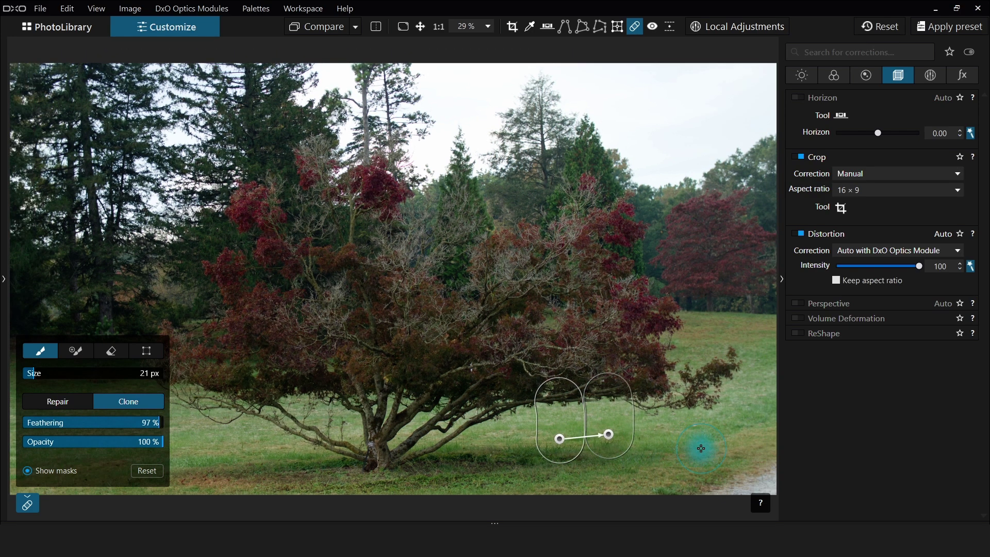
{"action": "key", "text": "ctrl+minus"}
{"action": "mouse_move", "coordinate": [632, 431]}
{"action": "left_mouse_down"}
{"action": "mouse_move", "coordinate": [655, 413]}
{"action": "mouse_move", "coordinate": [654, 429]}
{"action": "mouse_move", "coordinate": [677, 411]}
{"action": "mouse_move", "coordinate": [659, 406]}
{"action": "mouse_move", "coordinate": [644, 431]}
{"action": "left_mouse_up"}
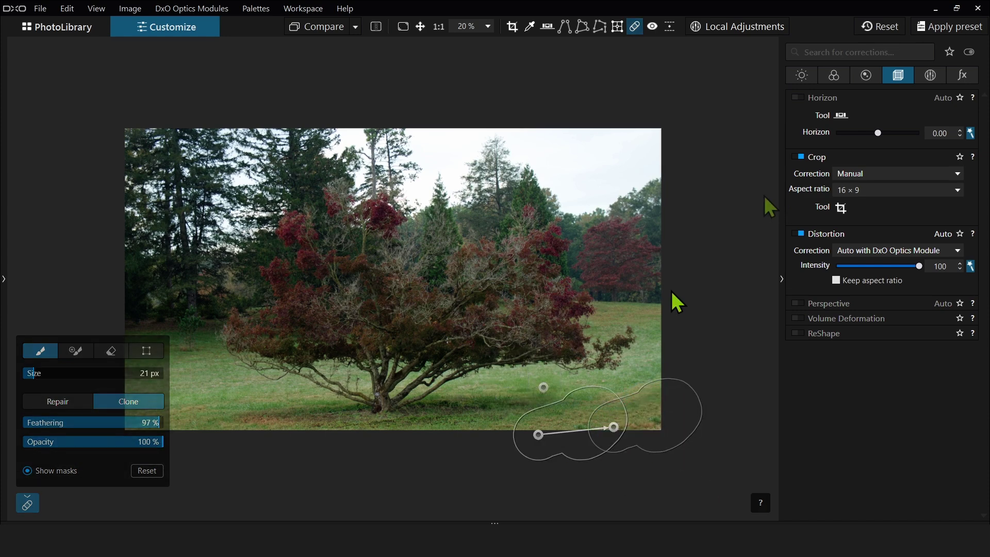
{"action": "key", "text": "d"}
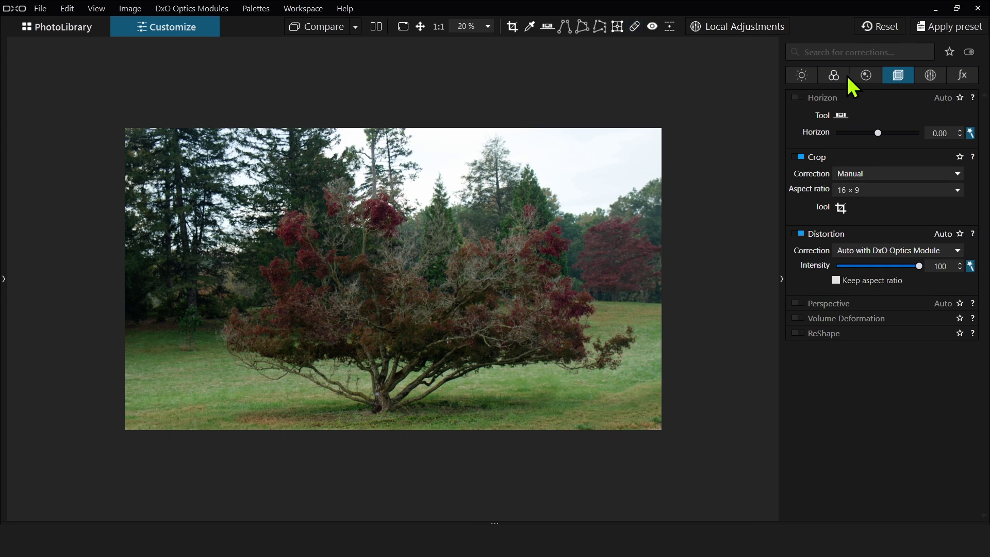
- Set Vibrancy to 67 and raise the saturation of the red HSL channel
{"action": "left_click", "coordinate": [834, 76]}
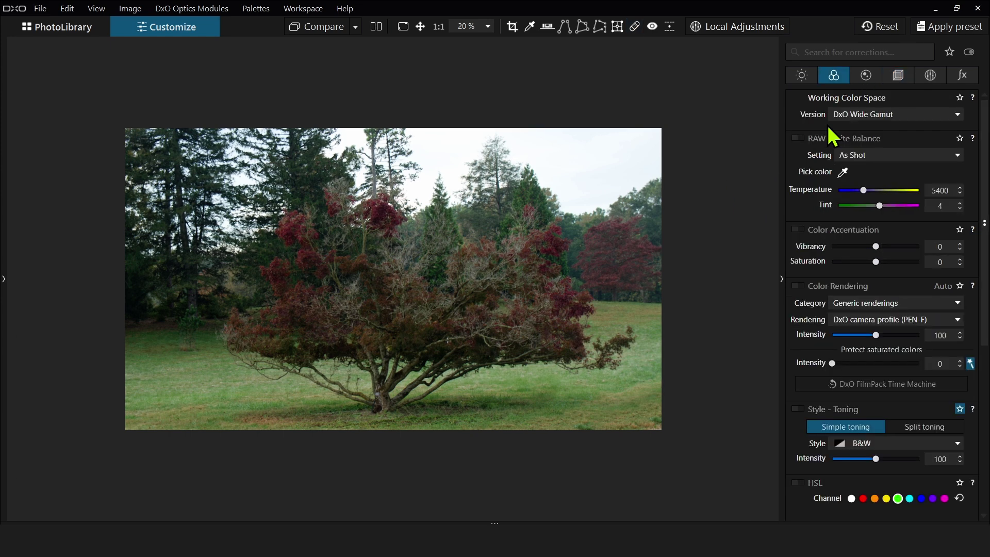
{"action": "left_click", "coordinate": [899, 247]}
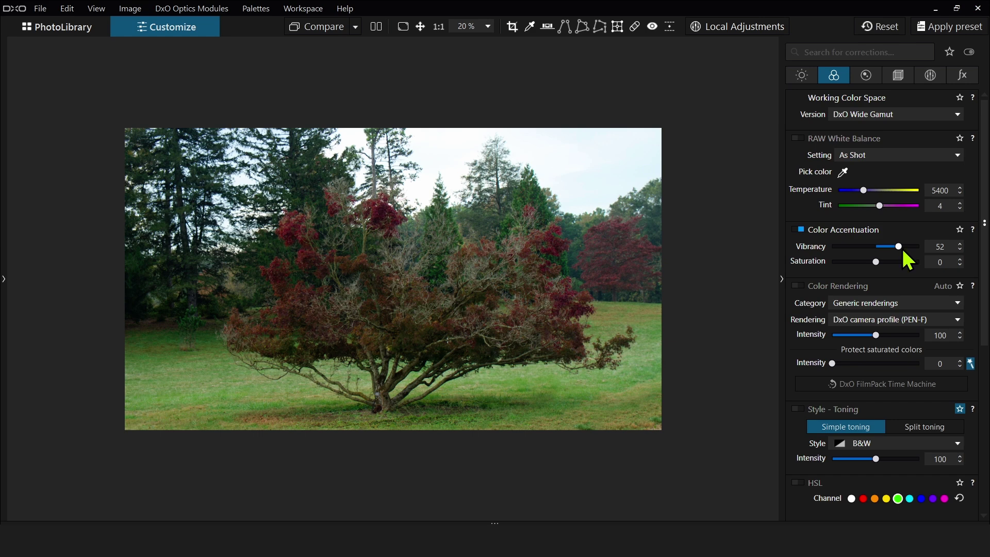
{"action": "left_click", "coordinate": [905, 248]}
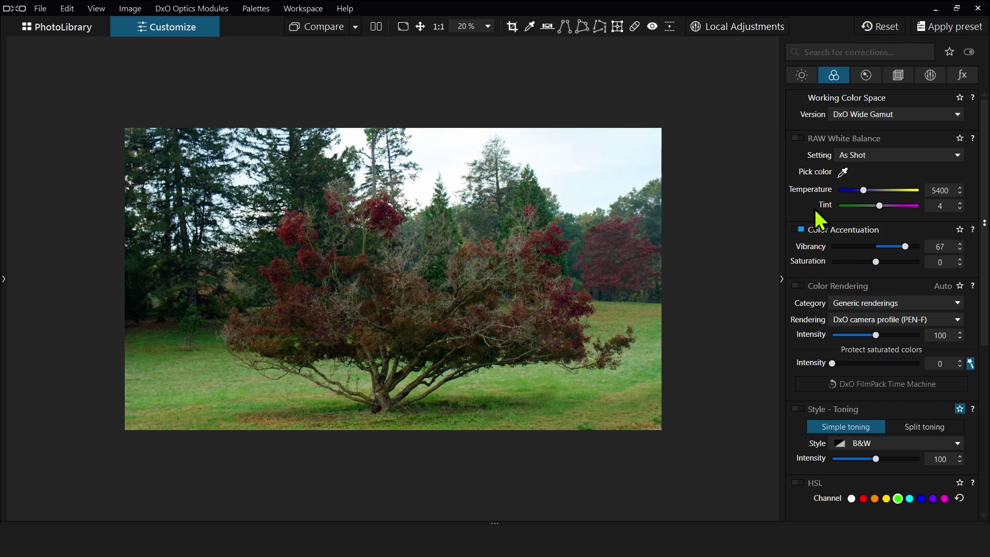
{"action": "scroll", "coordinate": [799, 263], "scroll_direction": "down", "scroll_amount": 1}
{"action": "scroll", "coordinate": [798, 258], "scroll_direction": "down", "scroll_amount": 6}
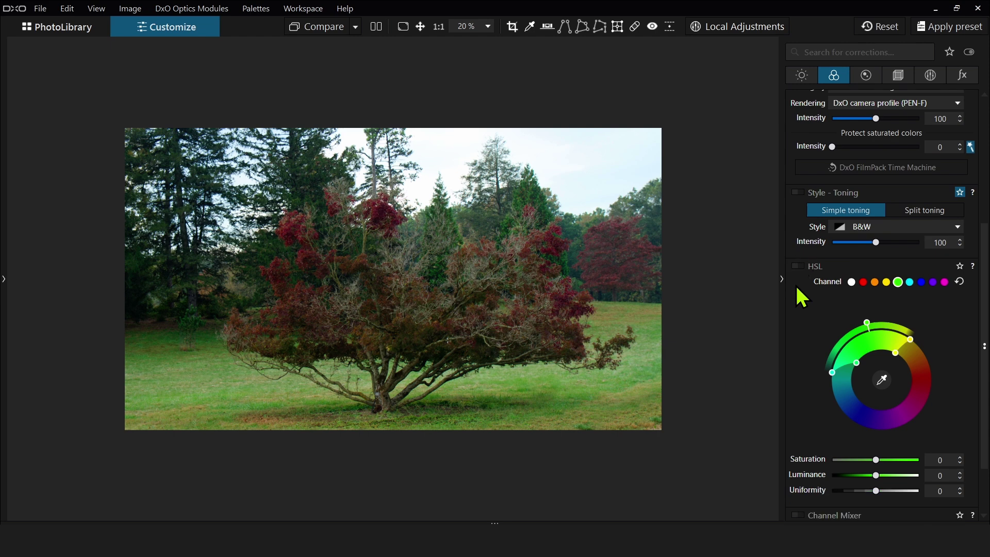
{"action": "left_click", "coordinate": [862, 281]}
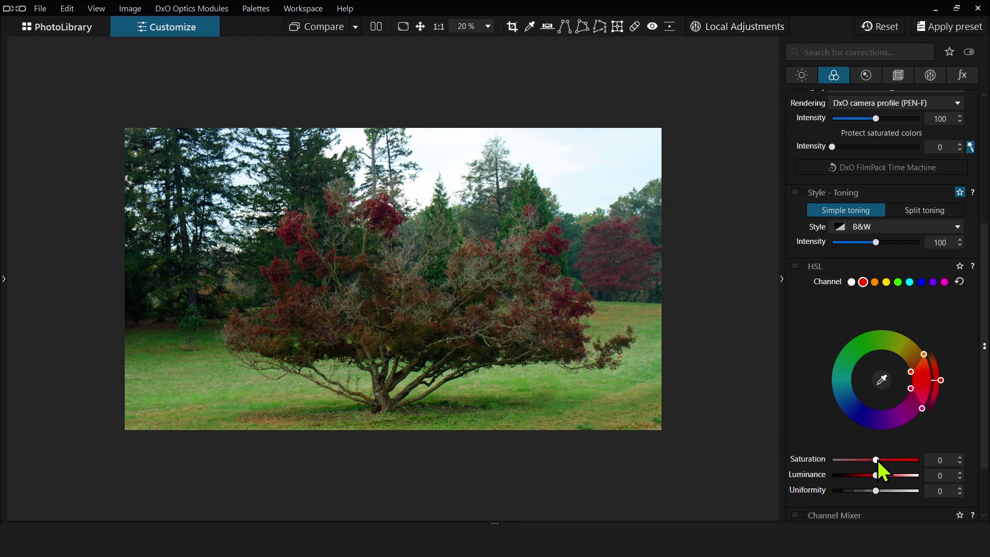
{"action": "left_click_drag", "start_coordinate": [877, 460], "coordinate": [910, 483]}
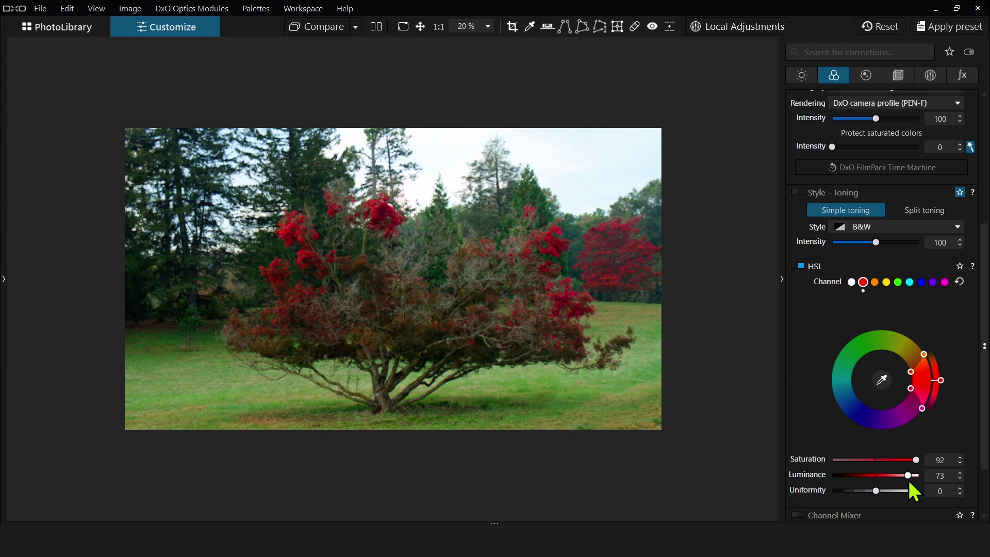
- Pick the orange foliage and set its HSL saturation 99, luminance 52, hues shifted toward red
{"action": "left_click", "coordinate": [882, 383]}
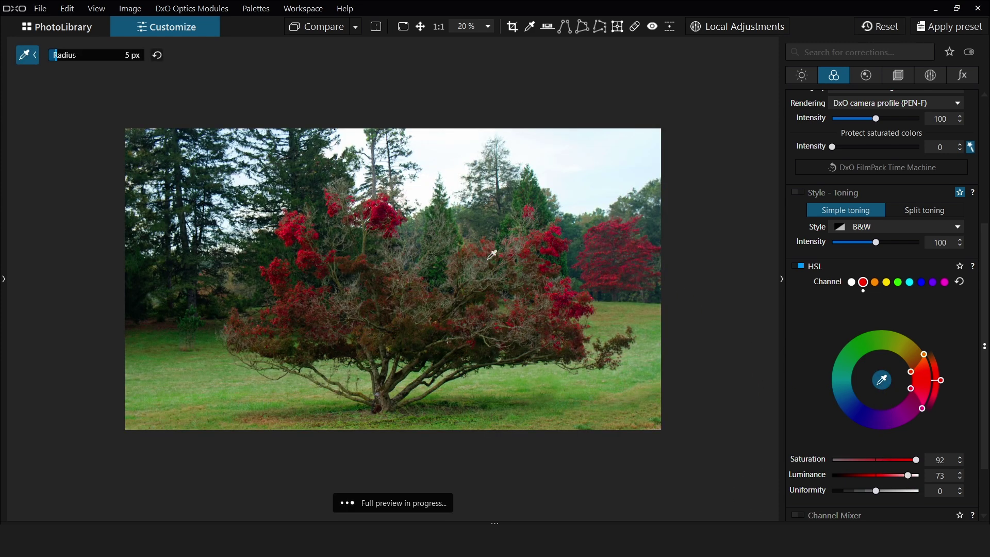
{"action": "left_click", "coordinate": [362, 261]}
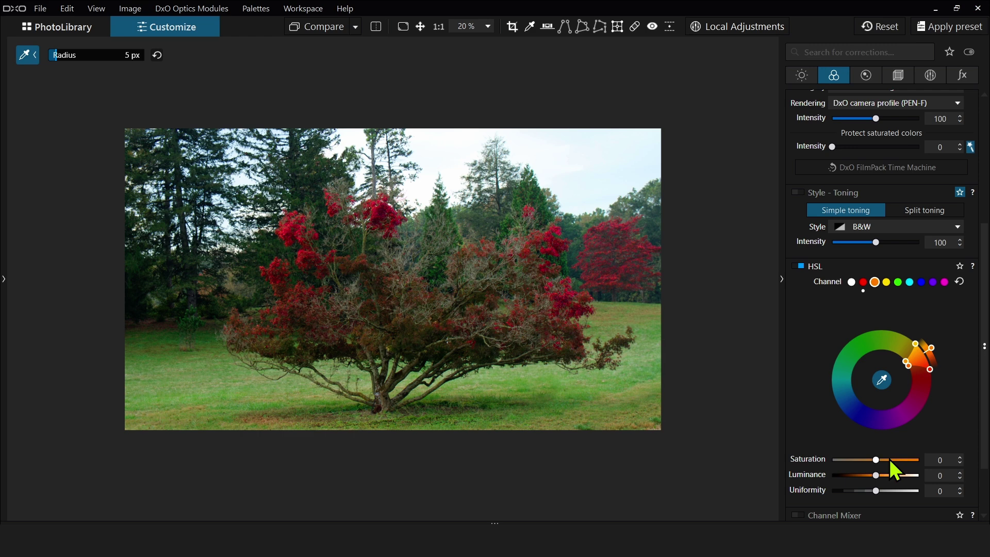
{"action": "left_click_drag", "start_coordinate": [877, 459], "coordinate": [904, 459]}
{"action": "left_click_drag", "start_coordinate": [874, 476], "coordinate": [899, 476]}
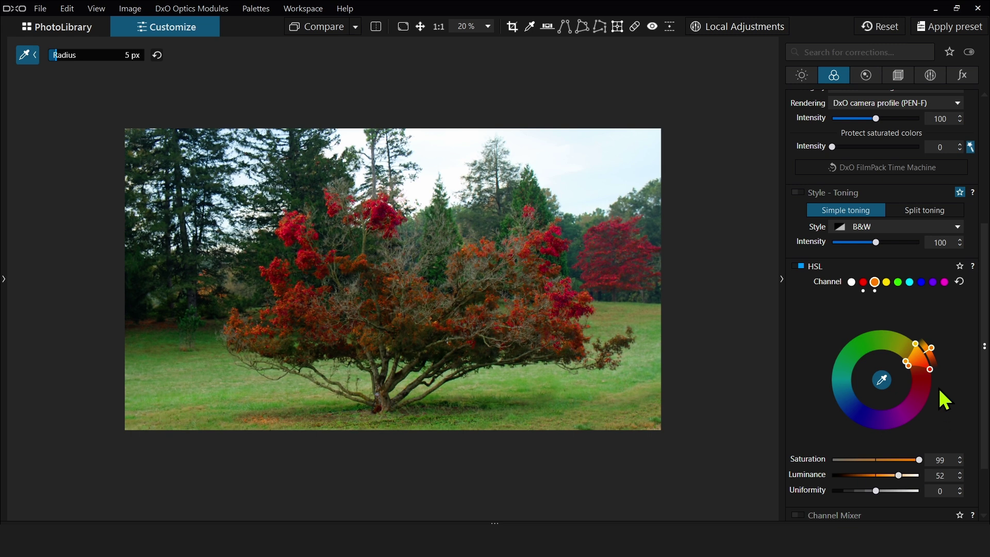
{"action": "left_click_drag", "start_coordinate": [930, 355], "coordinate": [935, 376]}
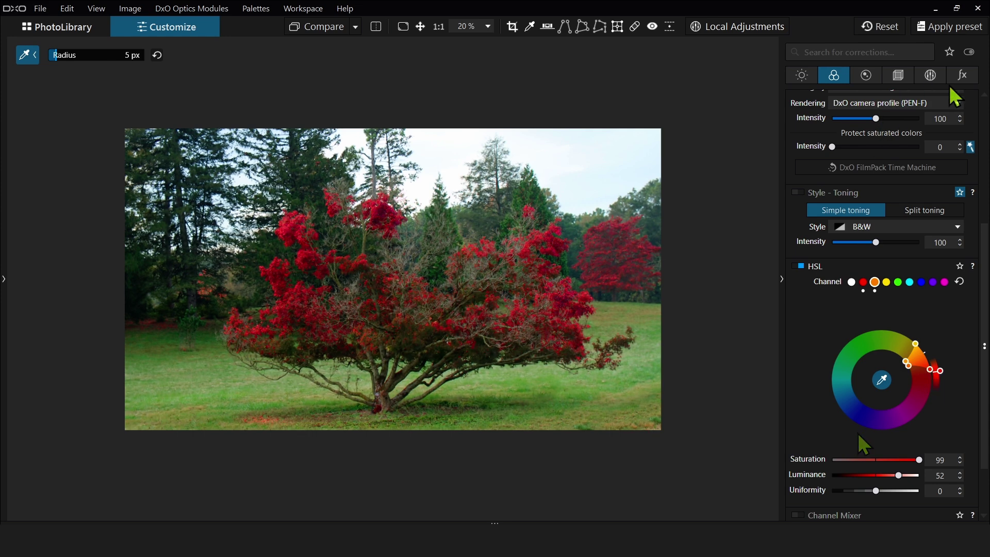
{"action": "left_click", "coordinate": [962, 76]}
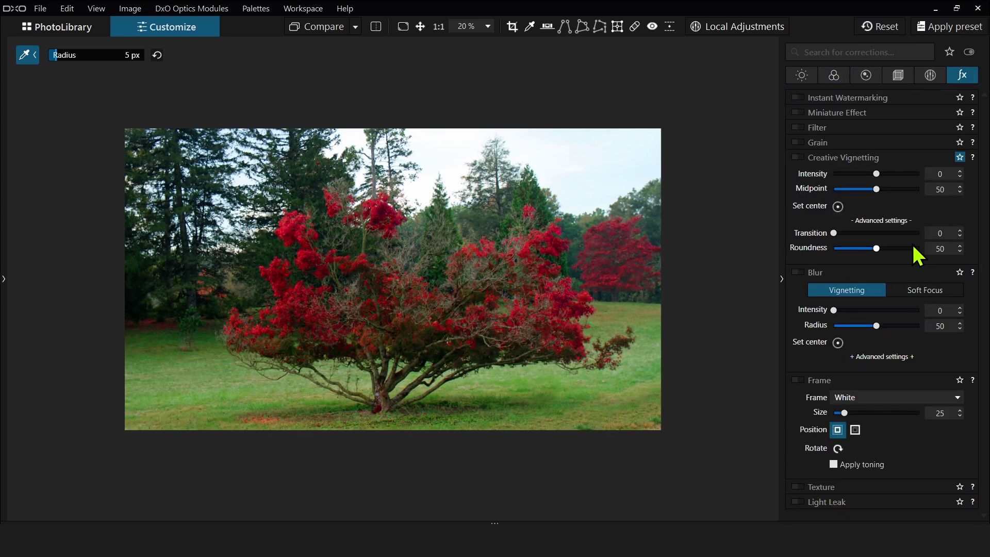
- Add a Soft Focus blur, then set Contrast 18, Microcontrast 32 and Fine contrast 22
{"action": "left_click", "coordinate": [908, 301]}
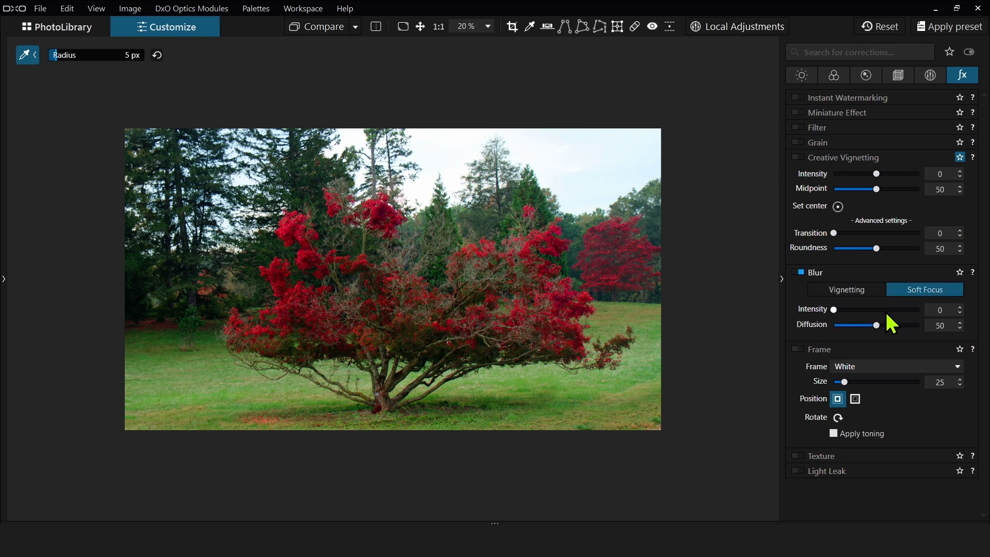
{"action": "left_click", "coordinate": [872, 312]}
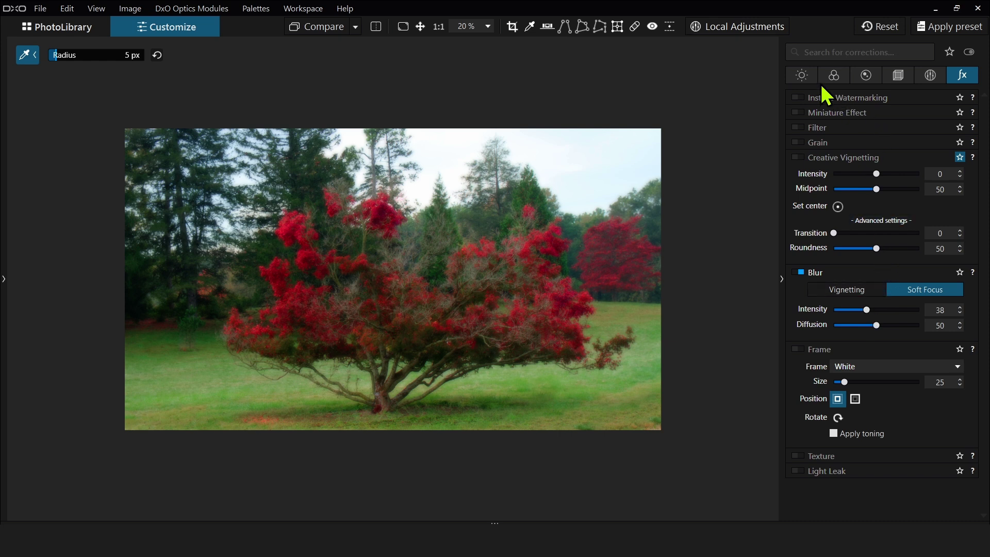
{"action": "left_click", "coordinate": [802, 75]}
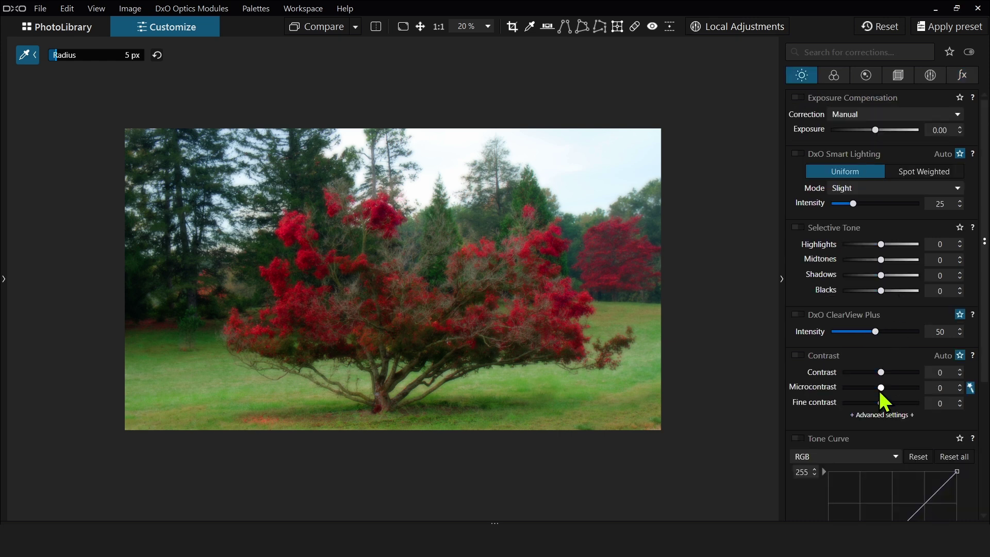
{"action": "left_click_drag", "start_coordinate": [881, 393], "coordinate": [895, 394]}
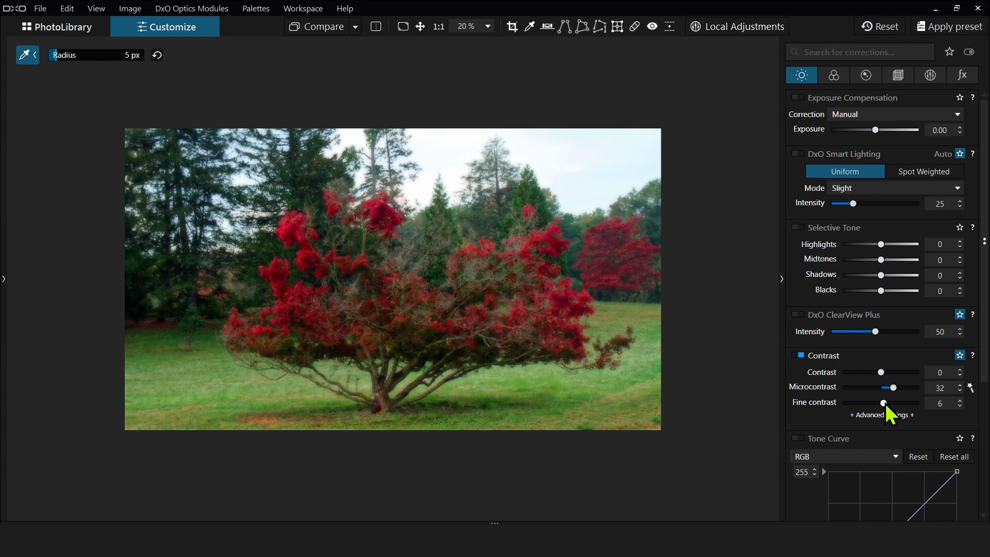
{"action": "left_click_drag", "start_coordinate": [881, 403], "coordinate": [889, 372]}
{"action": "scroll", "coordinate": [363, 327], "scroll_direction": "up", "scroll_amount": 1}
{"action": "scroll", "coordinate": [493, 293], "scroll_direction": "up", "scroll_amount": 2}
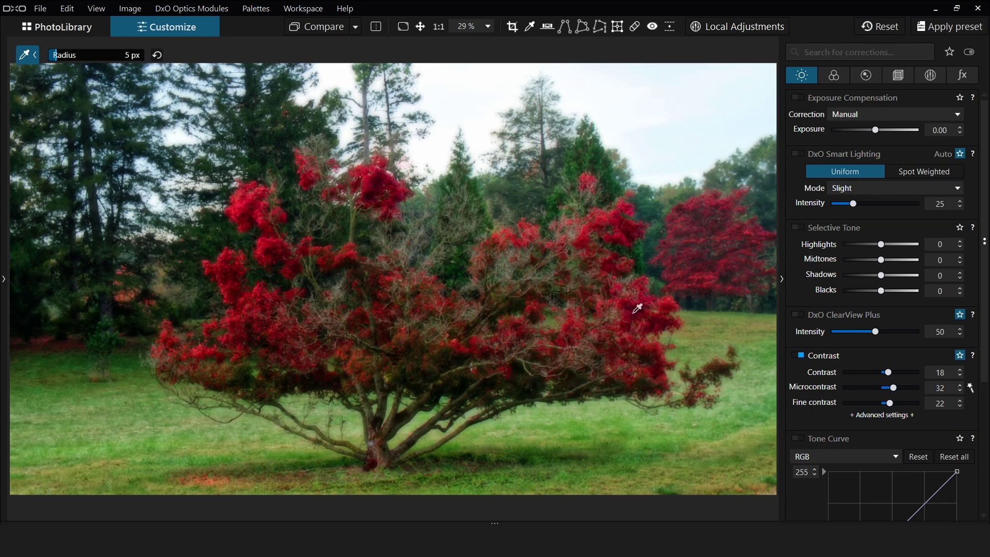
{"action": "scroll", "coordinate": [637, 308], "scroll_direction": "down", "scroll_amount": 1}
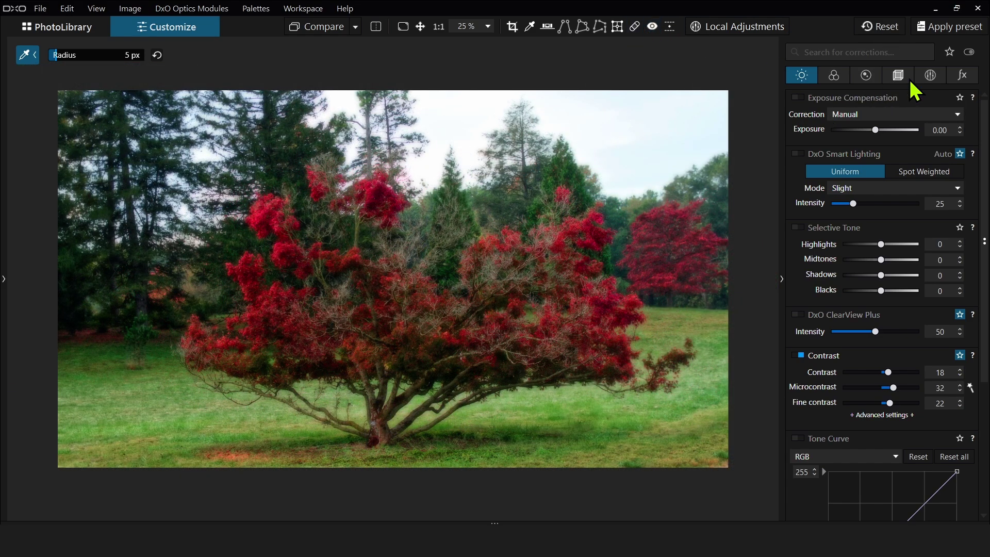
- Brush a local mask over the upper-right sky with Highlights −100, ClearView Plus 55 and Vibrancy 55
{"action": "left_click", "coordinate": [929, 78]}
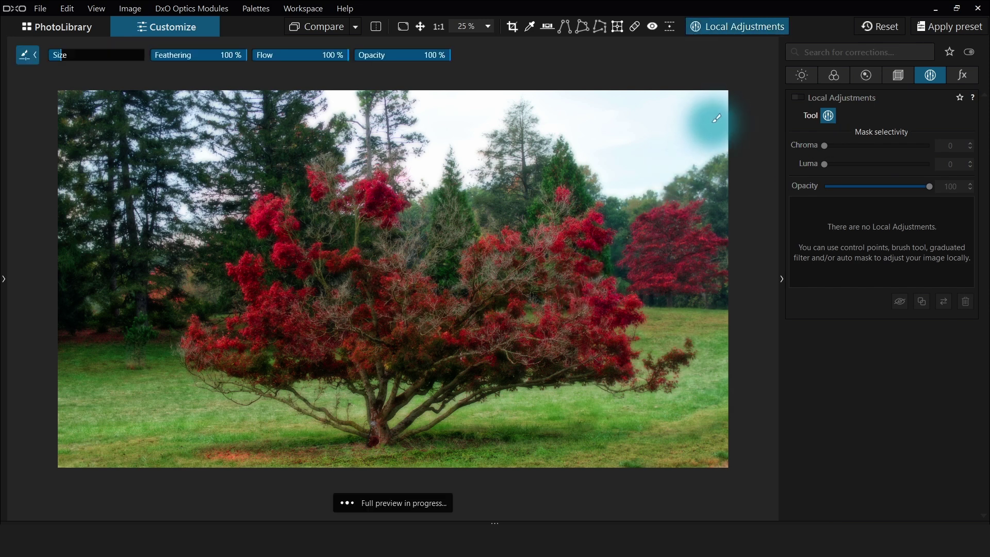
{"action": "mouse_move", "coordinate": [724, 110]}
{"action": "left_mouse_down"}
{"action": "mouse_move", "coordinate": [705, 141]}
{"action": "mouse_move", "coordinate": [624, 181]}
{"action": "mouse_move", "coordinate": [594, 139]}
{"action": "mouse_move", "coordinate": [745, 73]}
{"action": "mouse_move", "coordinate": [733, 87]}
{"action": "mouse_move", "coordinate": [564, 112]}
{"action": "mouse_move", "coordinate": [568, 121]}
{"action": "mouse_move", "coordinate": [501, 94]}
{"action": "mouse_move", "coordinate": [486, 101]}
{"action": "mouse_move", "coordinate": [491, 135]}
{"action": "mouse_move", "coordinate": [475, 160]}
{"action": "mouse_move", "coordinate": [476, 107]}
{"action": "mouse_move", "coordinate": [445, 107]}
{"action": "mouse_move", "coordinate": [424, 174]}
{"action": "mouse_move", "coordinate": [428, 113]}
{"action": "mouse_move", "coordinate": [413, 108]}
{"action": "mouse_move", "coordinate": [398, 122]}
{"action": "mouse_move", "coordinate": [360, 99]}
{"action": "mouse_move", "coordinate": [333, 107]}
{"action": "mouse_move", "coordinate": [345, 107]}
{"action": "mouse_move", "coordinate": [353, 149]}
{"action": "mouse_move", "coordinate": [387, 76]}
{"action": "mouse_move", "coordinate": [425, 107]}
{"action": "mouse_move", "coordinate": [445, 142]}
{"action": "mouse_move", "coordinate": [497, 101]}
{"action": "mouse_move", "coordinate": [549, 122]}
{"action": "mouse_move", "coordinate": [539, 142]}
{"action": "mouse_move", "coordinate": [515, 149]}
{"action": "mouse_move", "coordinate": [594, 127]}
{"action": "mouse_move", "coordinate": [660, 159]}
{"action": "mouse_move", "coordinate": [718, 131]}
{"action": "mouse_move", "coordinate": [753, 137]}
{"action": "left_mouse_up"}
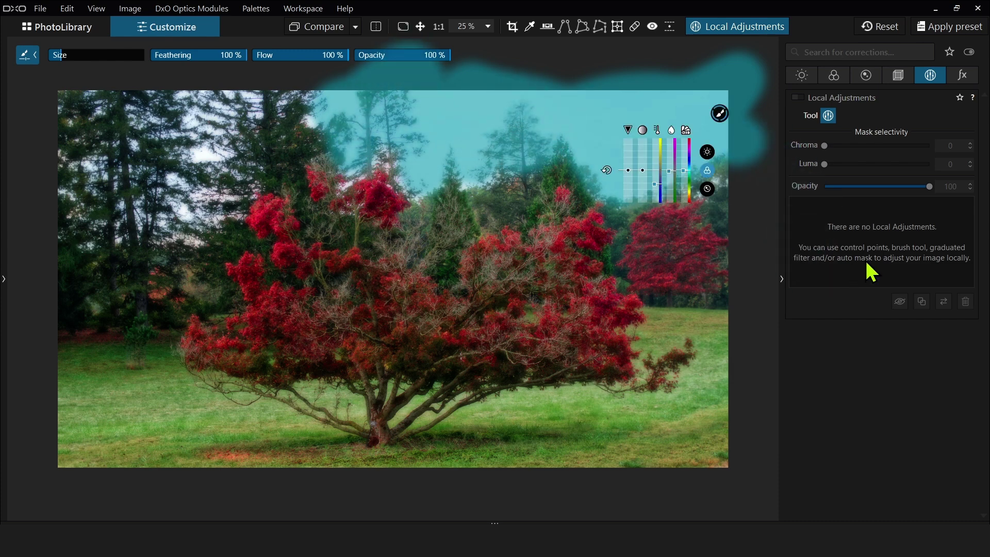
{"action": "left_click", "coordinate": [707, 152]}
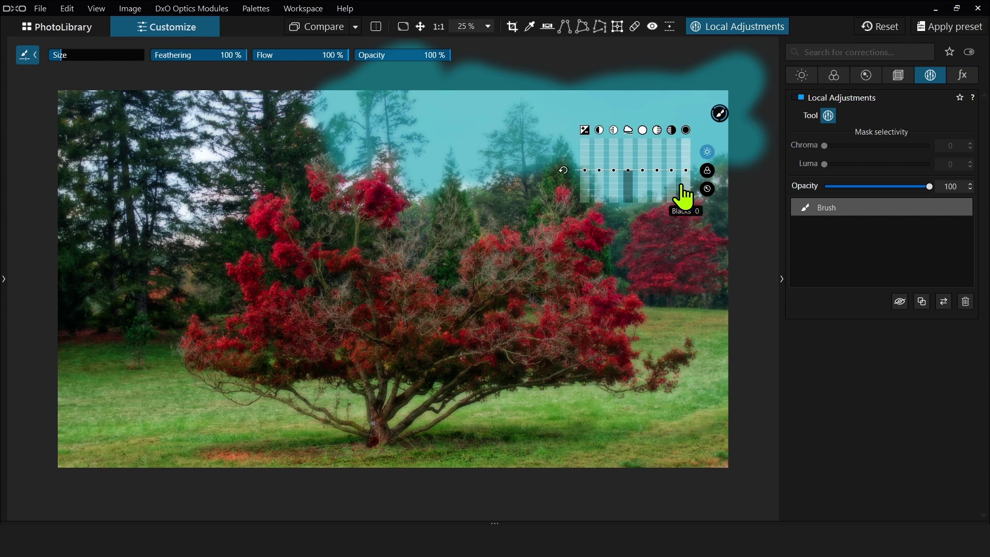
{"action": "left_click_drag", "start_coordinate": [645, 173], "coordinate": [641, 208]}
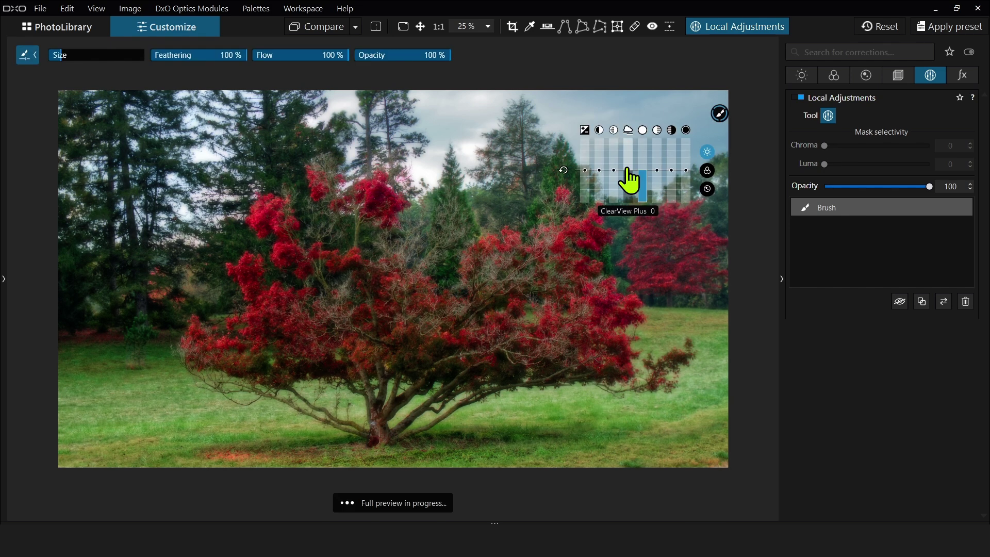
{"action": "left_click_drag", "start_coordinate": [628, 168], "coordinate": [629, 155]}
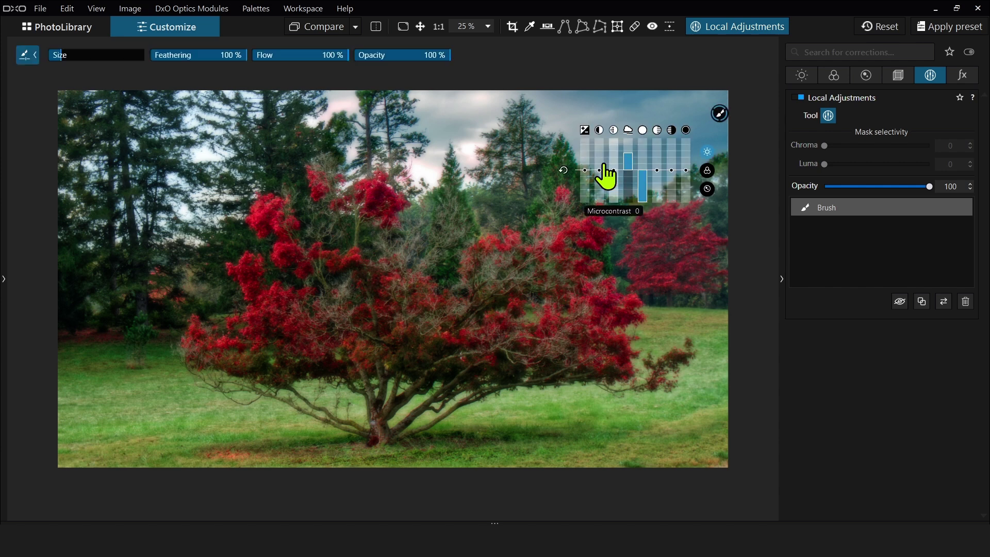
{"action": "left_click", "coordinate": [707, 170]}
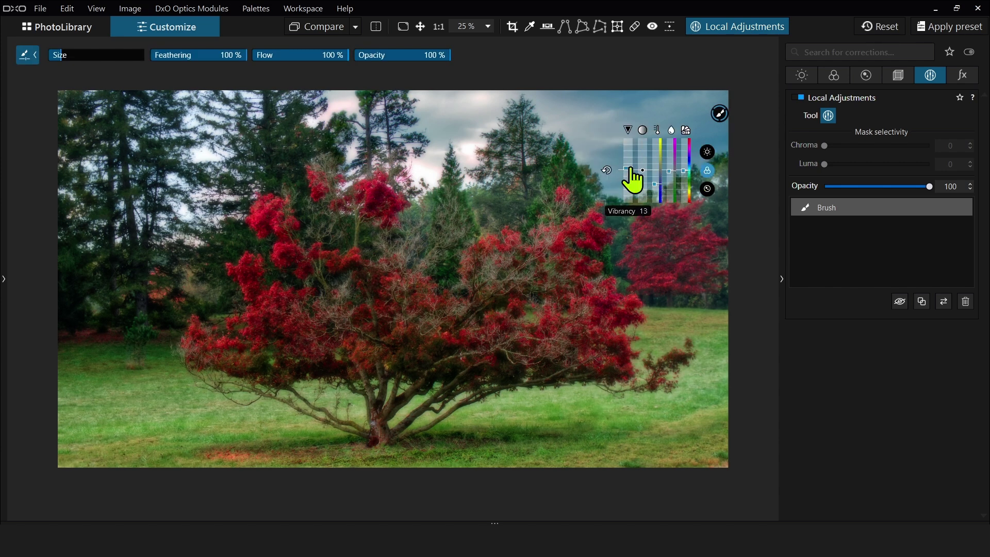
{"action": "left_click_drag", "start_coordinate": [629, 169], "coordinate": [630, 155]}
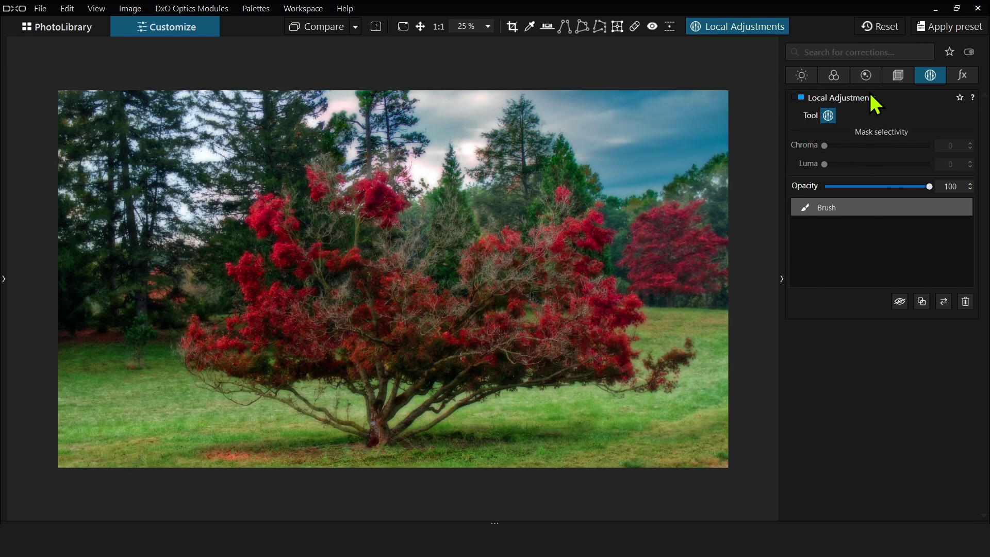
- Rotate the green HSL channel's hue toward yellow so the meadow grass turns golden brown
{"action": "left_click", "coordinate": [834, 74]}
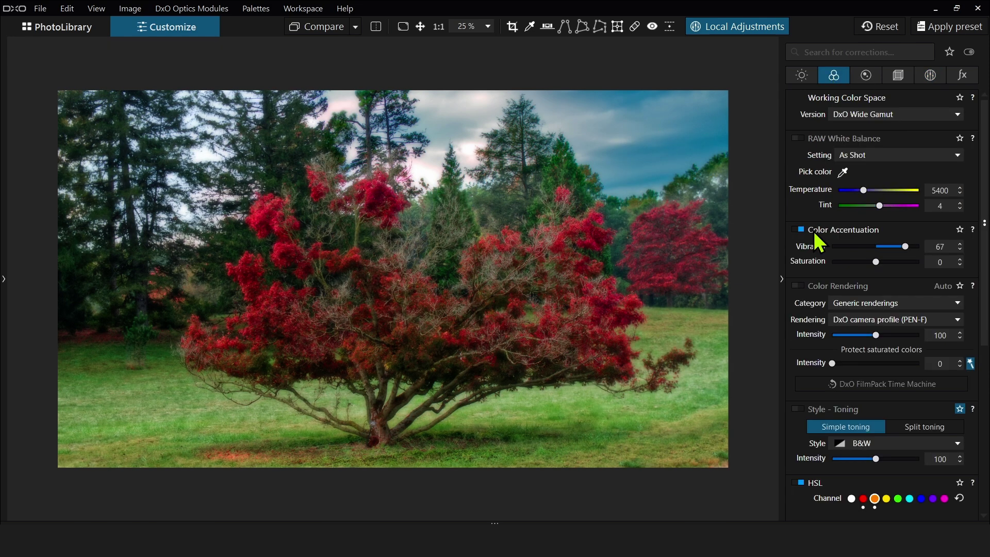
{"action": "scroll", "coordinate": [799, 262], "scroll_direction": "down", "scroll_amount": 5}
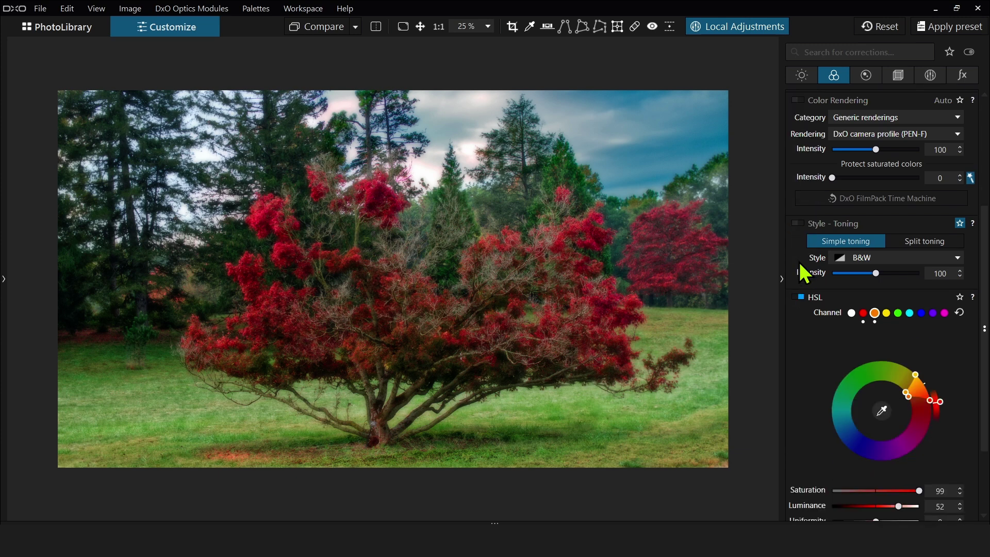
{"action": "scroll", "coordinate": [799, 262], "scroll_direction": "down", "scroll_amount": 1}
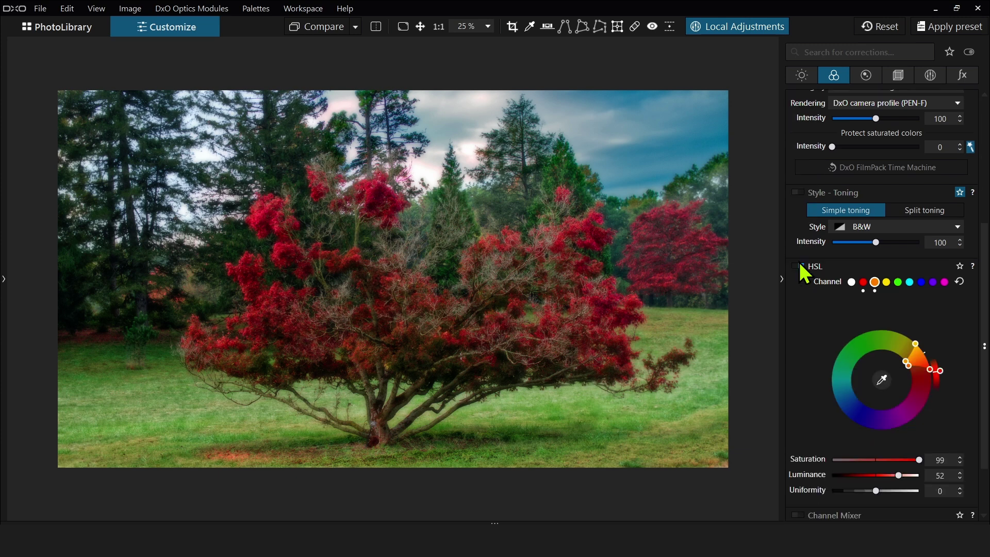
{"action": "left_click", "coordinate": [898, 283]}
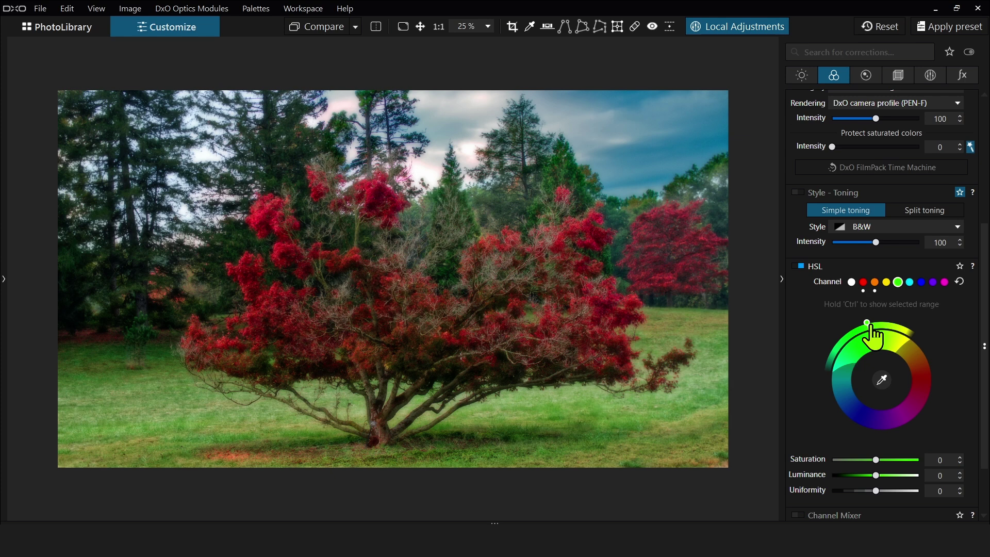
{"action": "left_click_drag", "start_coordinate": [871, 328], "coordinate": [905, 331]}
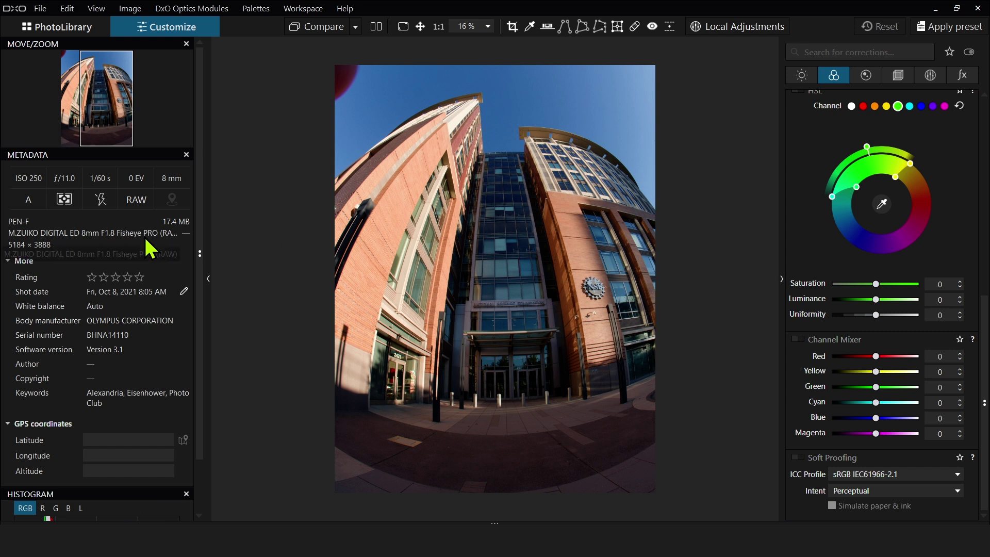
- Apply the '2 - DxO Optical Corrections only' preset, then the '6 - B&W - For him' preset
{"action": "left_click", "coordinate": [964, 35]}
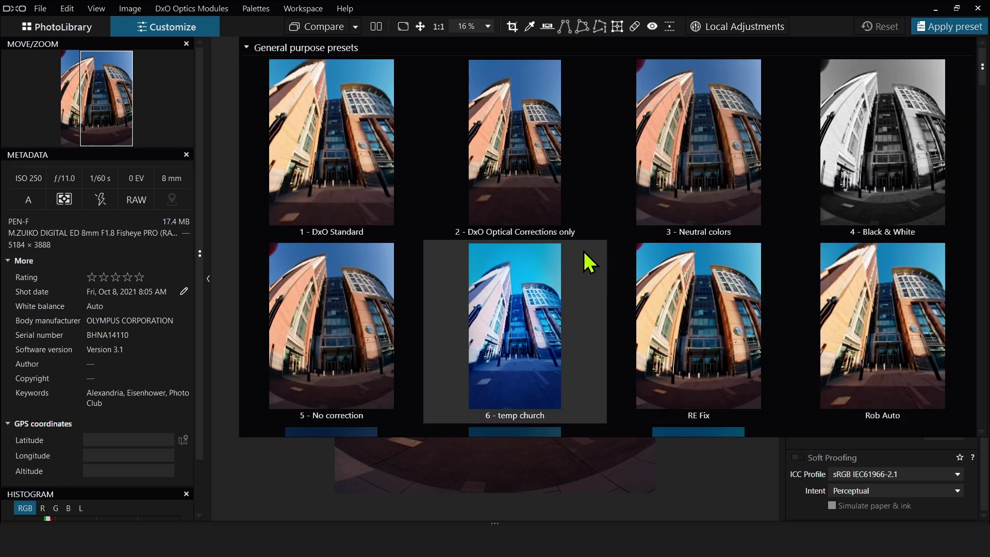
{"action": "left_click", "coordinate": [538, 185]}
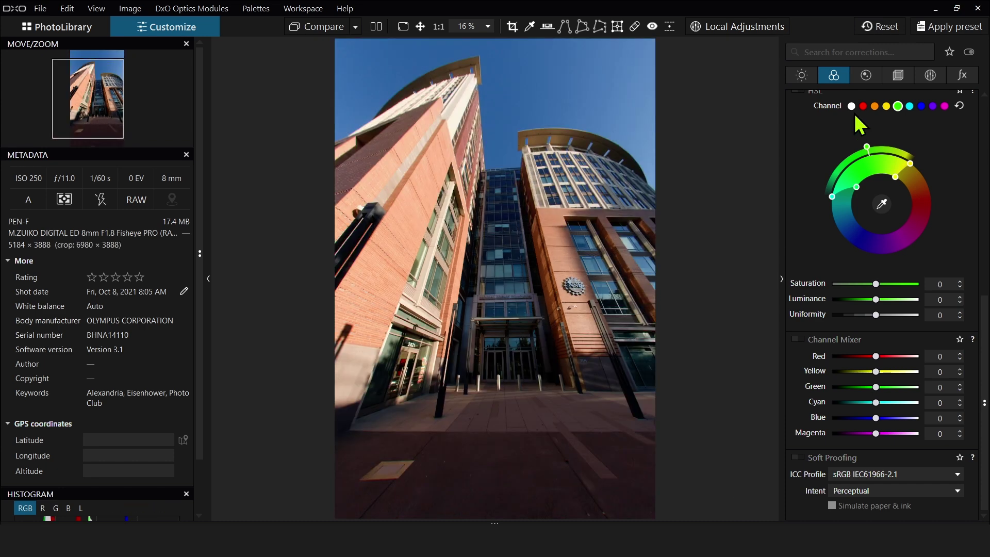
{"action": "left_click", "coordinate": [932, 36]}
{"action": "scroll", "coordinate": [515, 341], "scroll_direction": "down", "scroll_amount": 2}
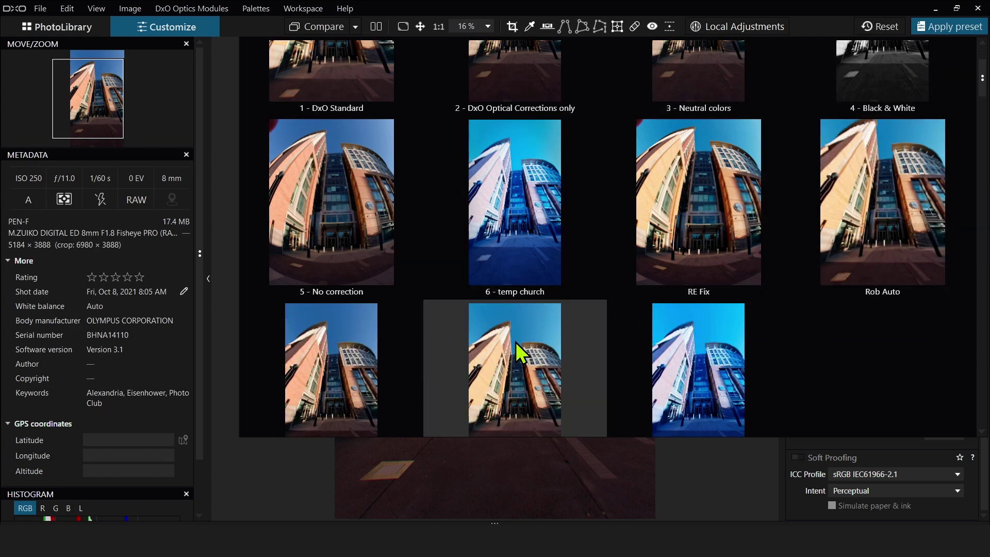
{"action": "scroll", "coordinate": [516, 342], "scroll_direction": "down", "scroll_amount": 5}
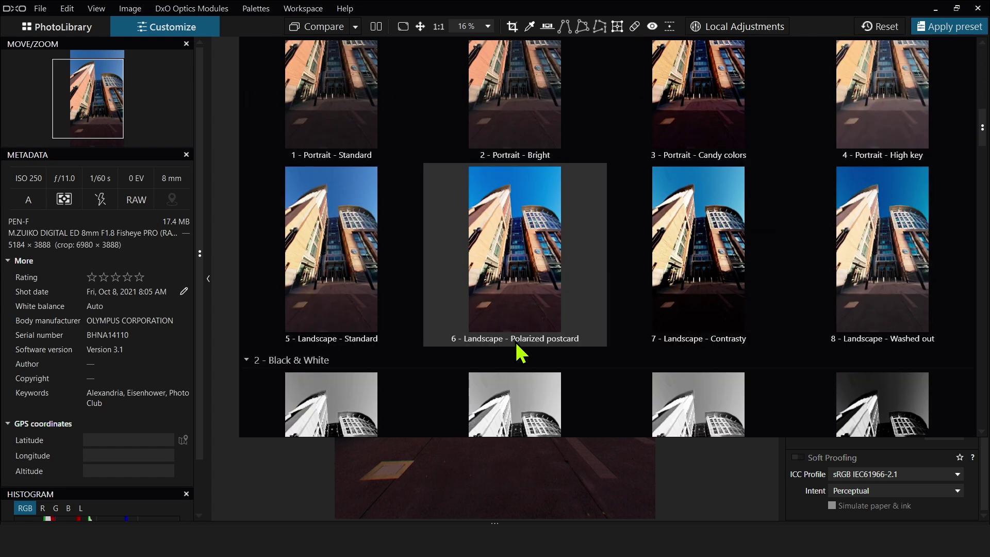
{"action": "scroll", "coordinate": [520, 352], "scroll_direction": "down", "scroll_amount": 5}
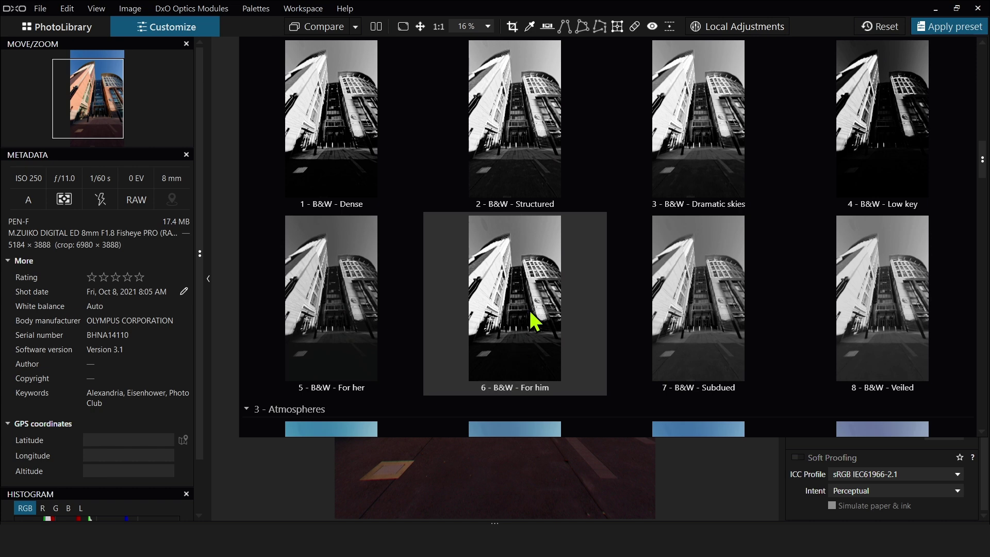
{"action": "left_click", "coordinate": [530, 311]}
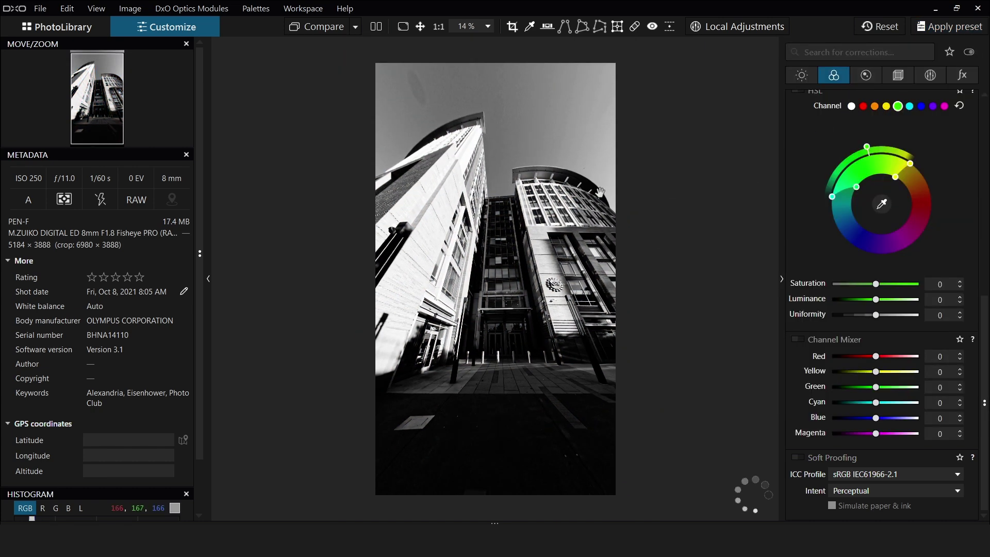
- Crop the building photo to a 3x4 frame positioned lower on the image
{"action": "left_click", "coordinate": [890, 77]}
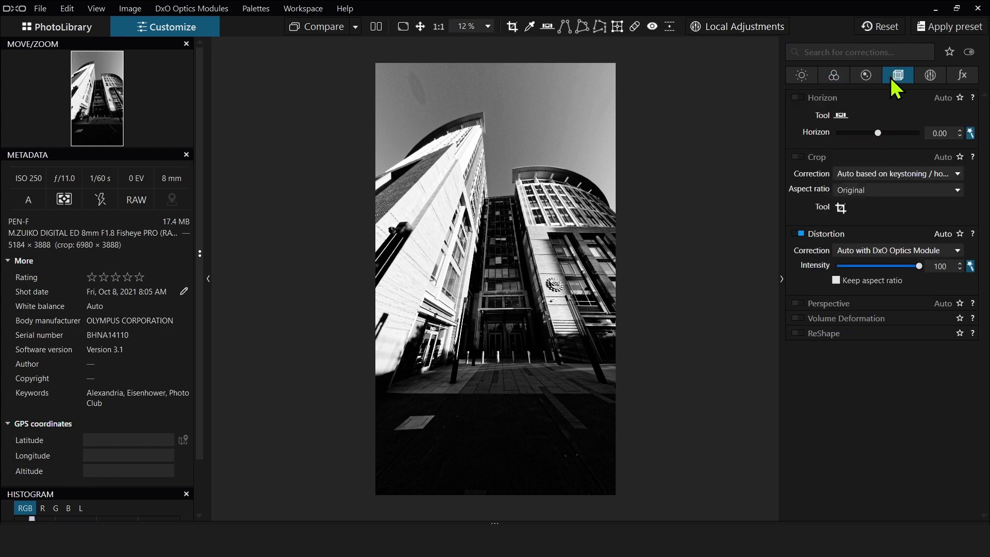
{"action": "left_click", "coordinate": [835, 210]}
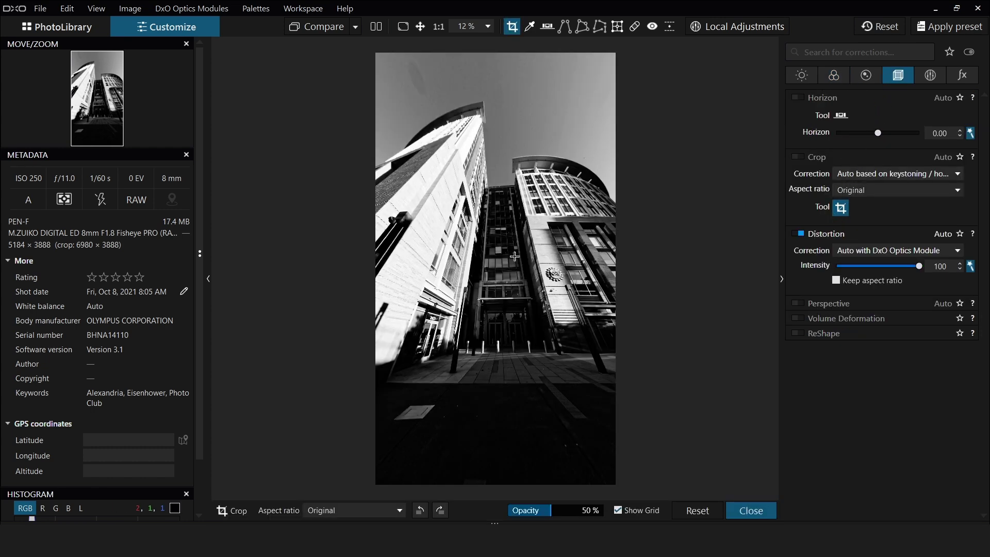
{"action": "left_click_drag", "start_coordinate": [366, 45], "coordinate": [598, 403]}
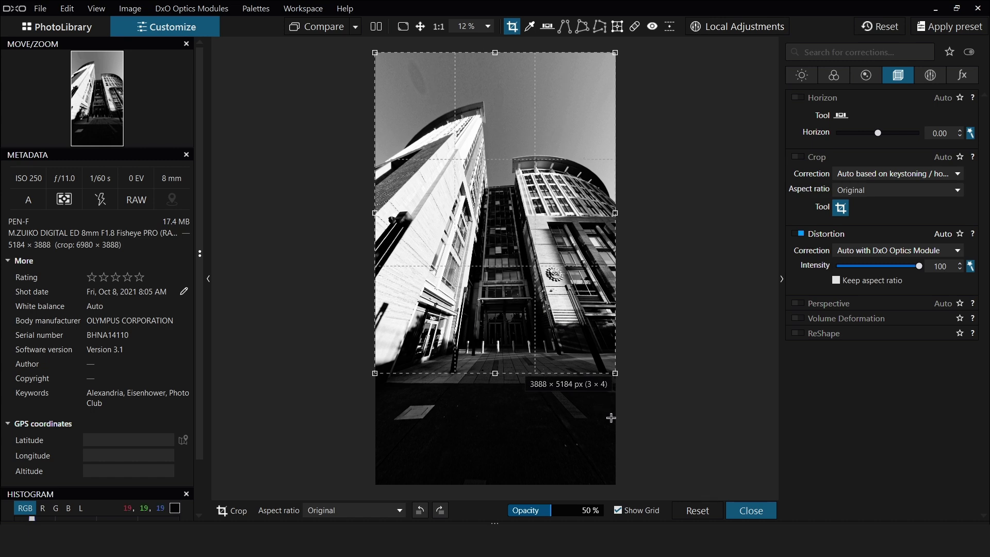
{"action": "left_click_drag", "start_coordinate": [536, 283], "coordinate": [538, 321]}
{"action": "left_click", "coordinate": [842, 77]}
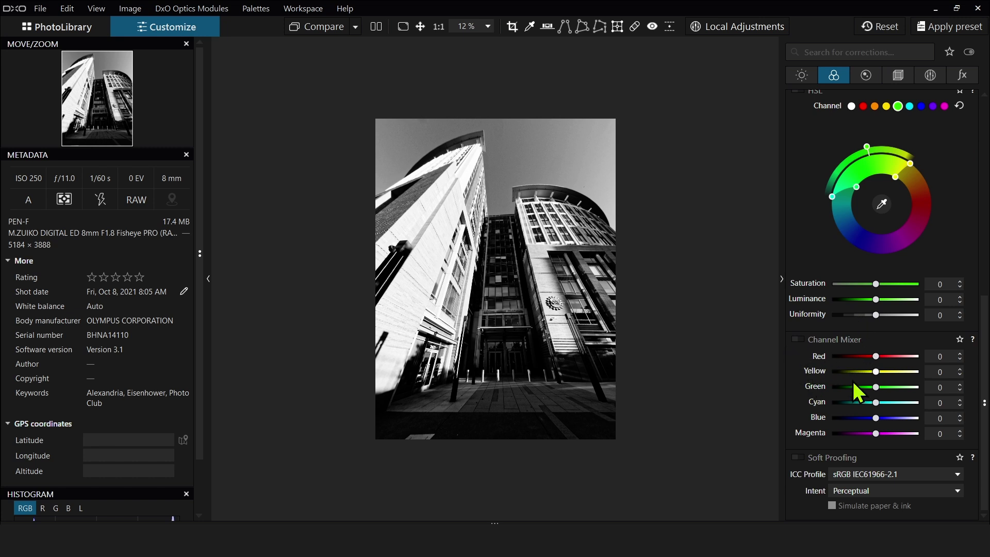
- Set the Channel Mixer Yellow to -79 and Red to -100
{"action": "left_click", "coordinate": [842, 371]}
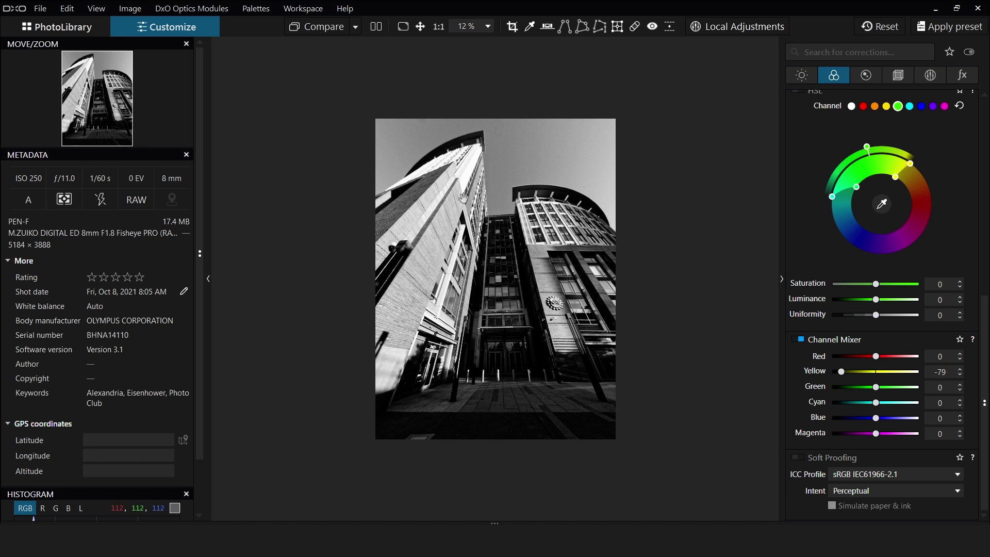
{"action": "left_click", "coordinate": [848, 356]}
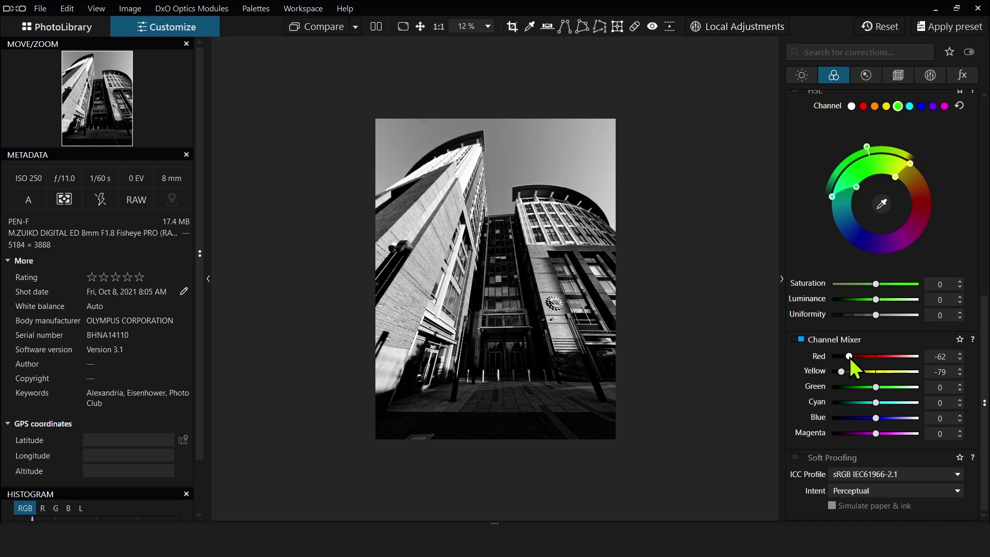
{"action": "left_click_drag", "start_coordinate": [849, 356], "coordinate": [831, 372]}
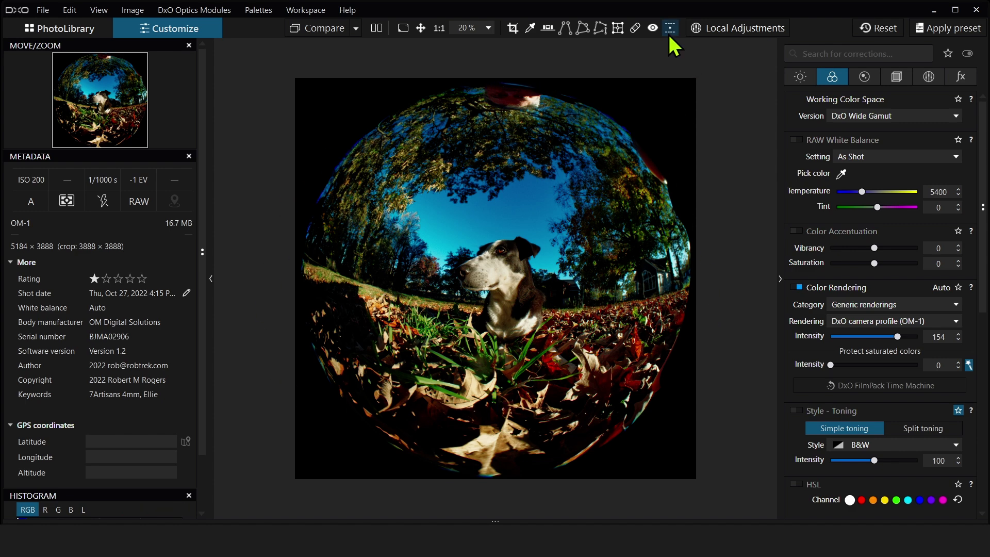
- Repair the red blemish at the top edge using foliage sampled from the upper-left trees
{"action": "left_click", "coordinate": [636, 25]}
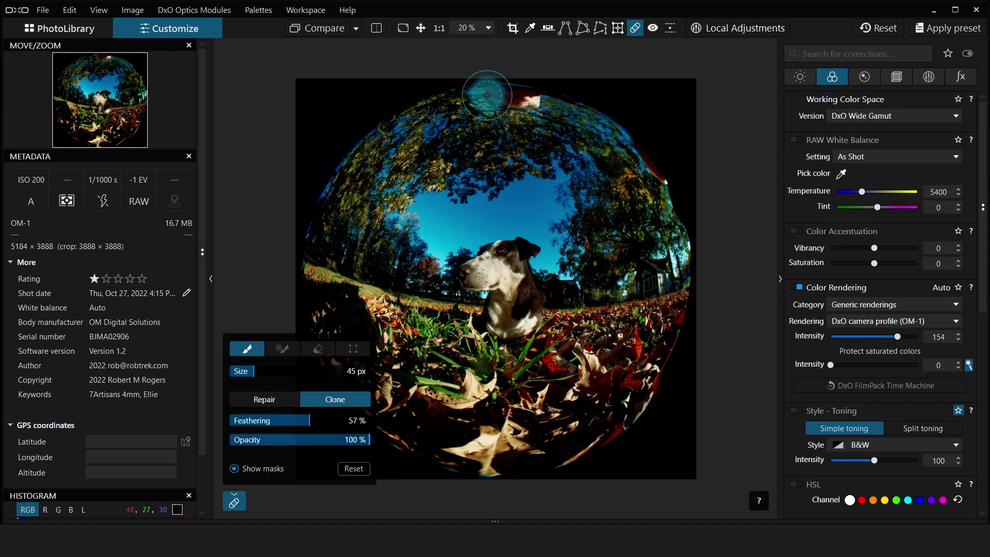
{"action": "left_click_drag", "start_coordinate": [491, 95], "coordinate": [557, 102]}
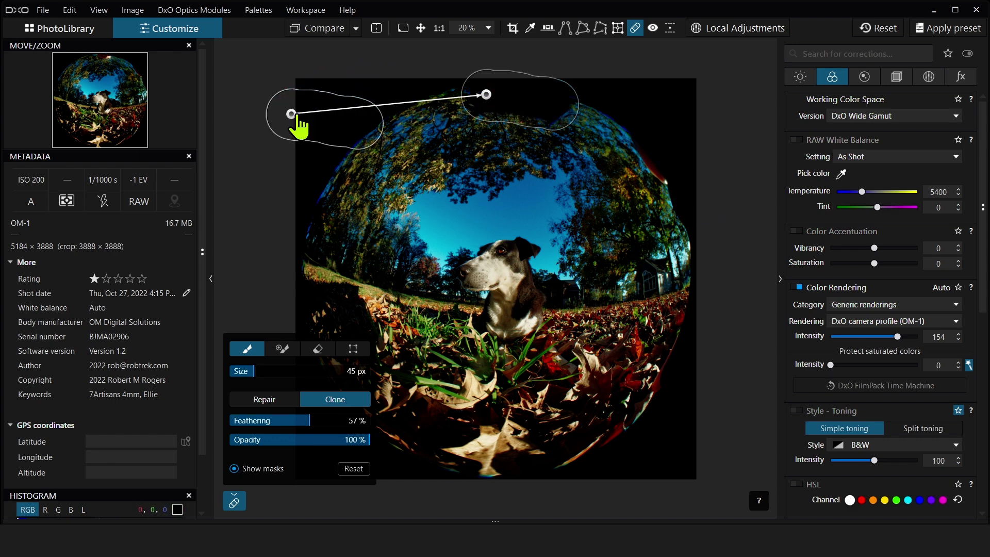
{"action": "left_click_drag", "start_coordinate": [292, 114], "coordinate": [322, 134]}
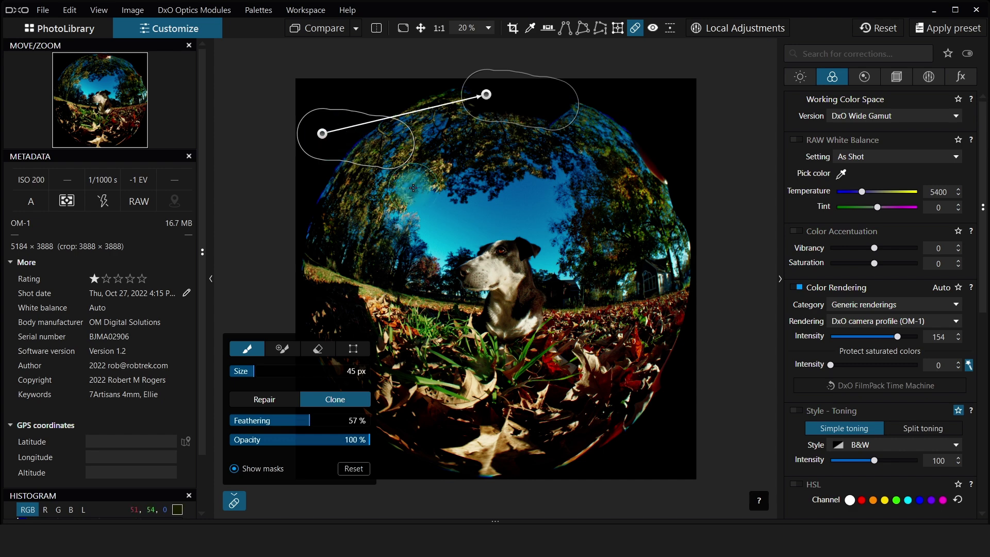
{"action": "left_click", "coordinate": [277, 402]}
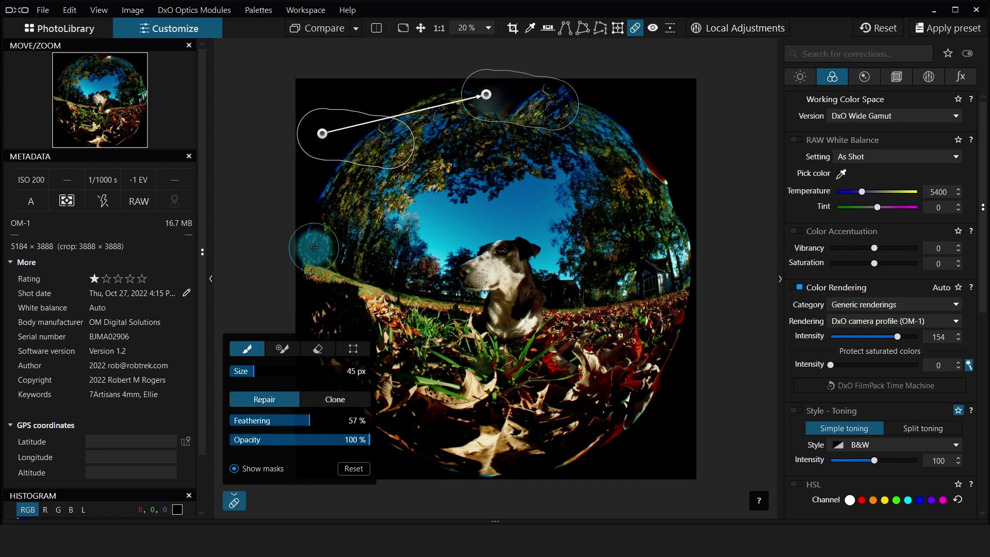
{"action": "left_click_drag", "start_coordinate": [322, 133], "coordinate": [334, 116]}
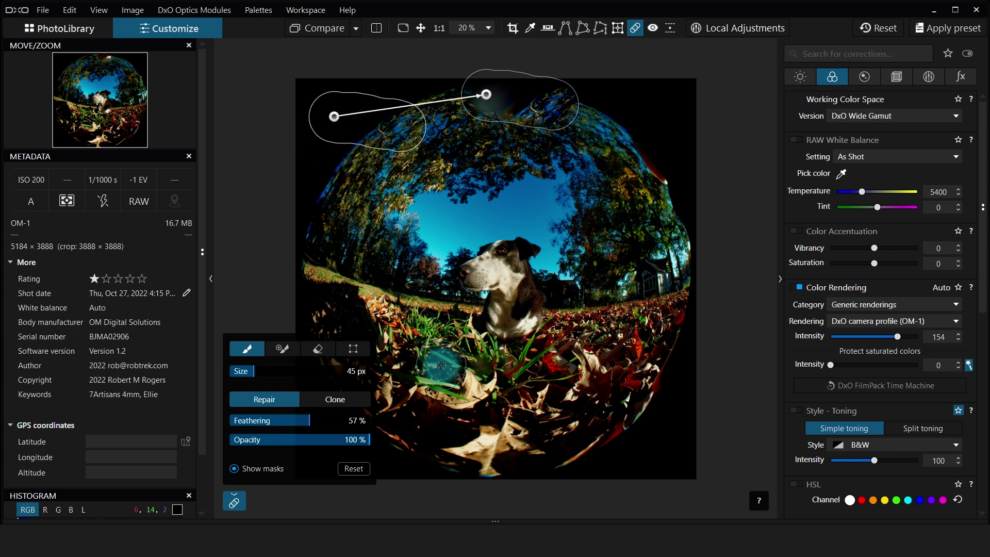
- Set the top-edge retouch to Clone, rotate its source about 34° counter-clockwise and nudge it lower
{"action": "left_click", "coordinate": [363, 402]}
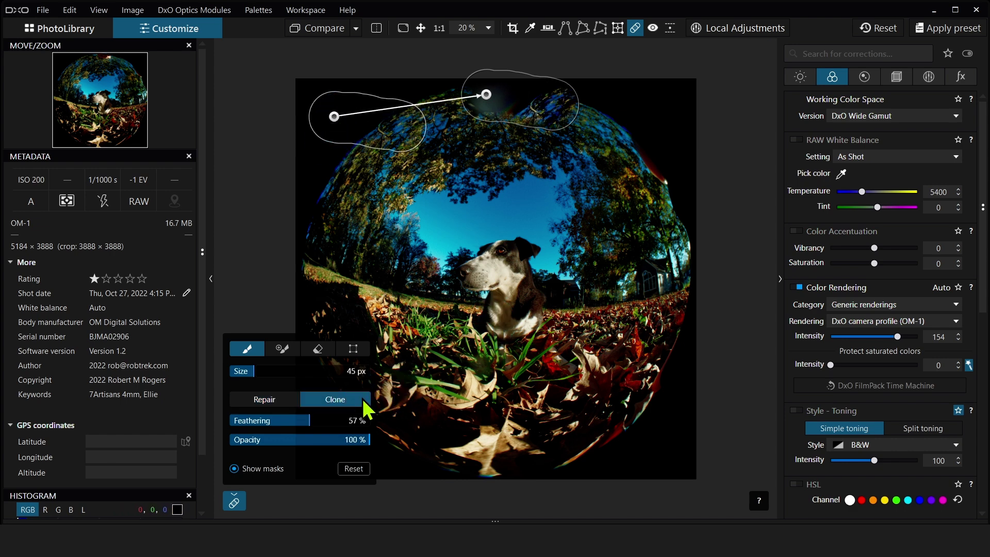
{"action": "left_click", "coordinate": [354, 349]}
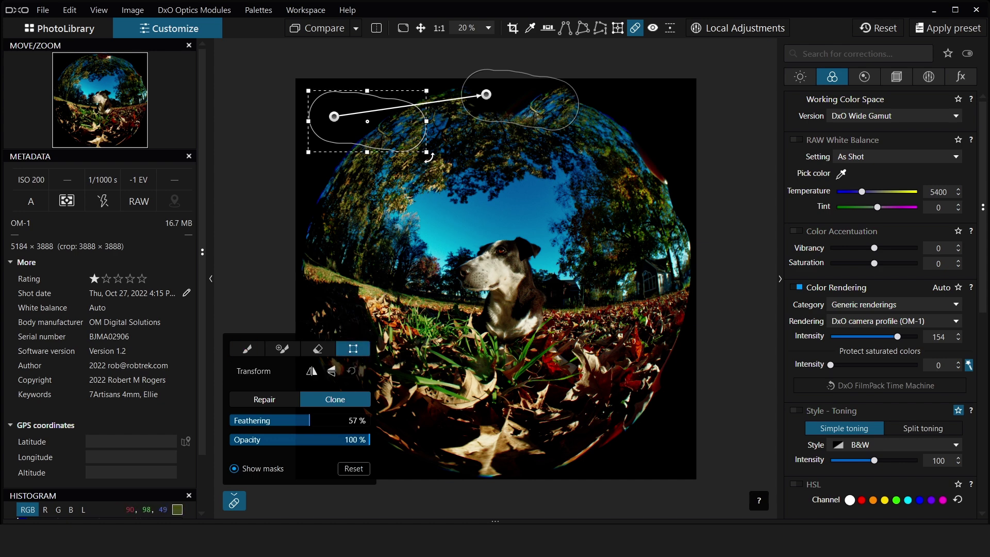
{"action": "left_click_drag", "start_coordinate": [429, 157], "coordinate": [426, 115]}
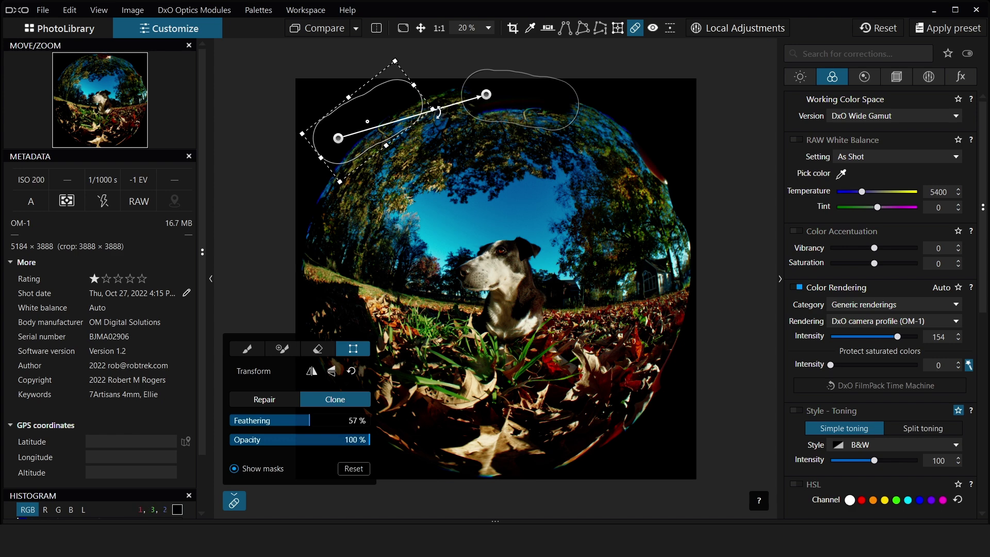
{"action": "left_click_drag", "start_coordinate": [441, 110], "coordinate": [440, 106]}
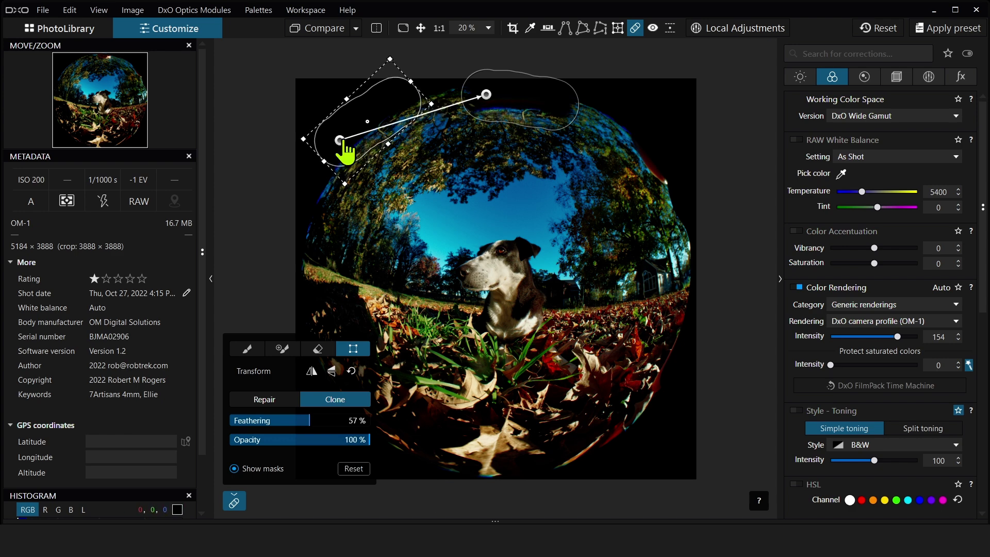
{"action": "left_click_drag", "start_coordinate": [339, 140], "coordinate": [355, 161]}
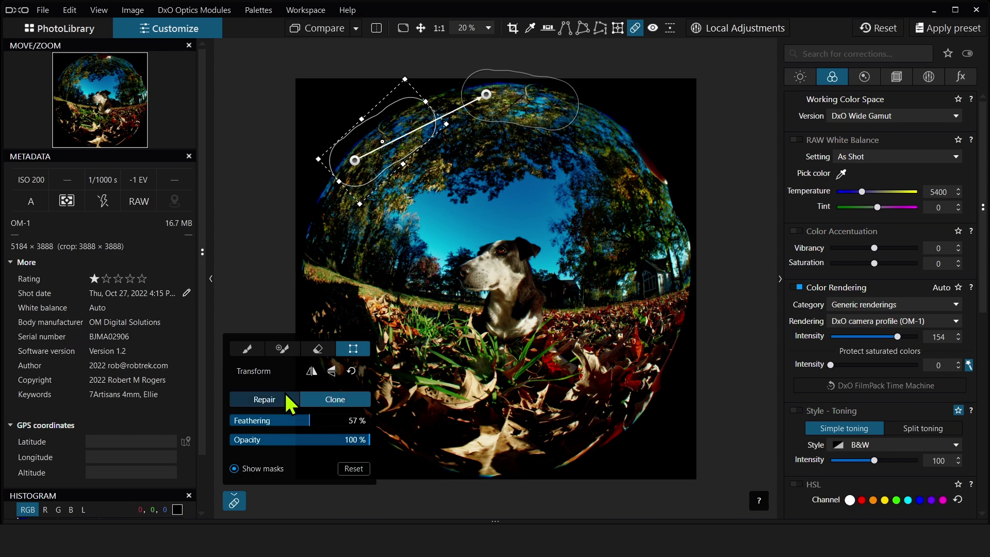
- Paint out a spot in the right-side trees, sourcing the patch from the upper-left trees
{"action": "left_click", "coordinate": [247, 348]}
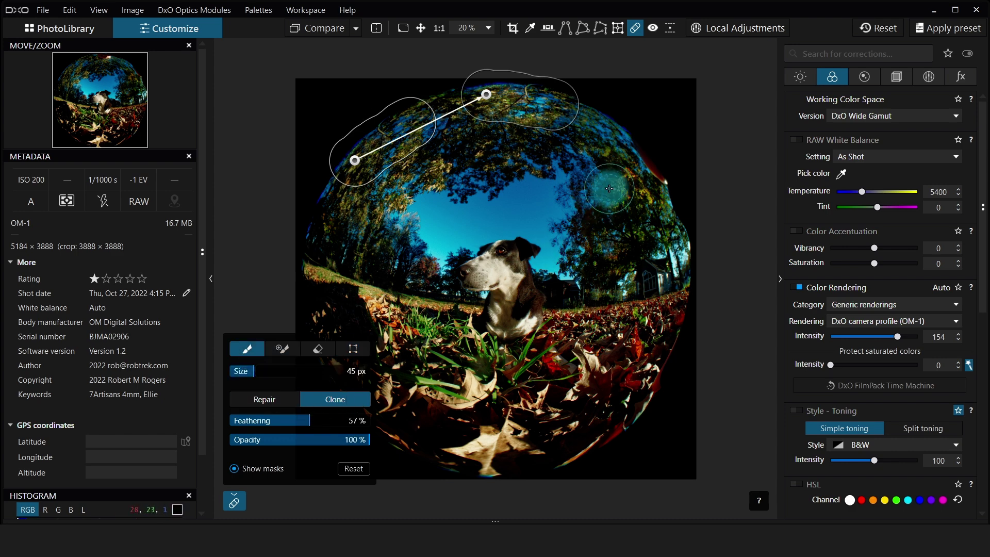
{"action": "left_click", "coordinate": [637, 146]}
{"action": "left_click_drag", "start_coordinate": [637, 146], "coordinate": [663, 187]}
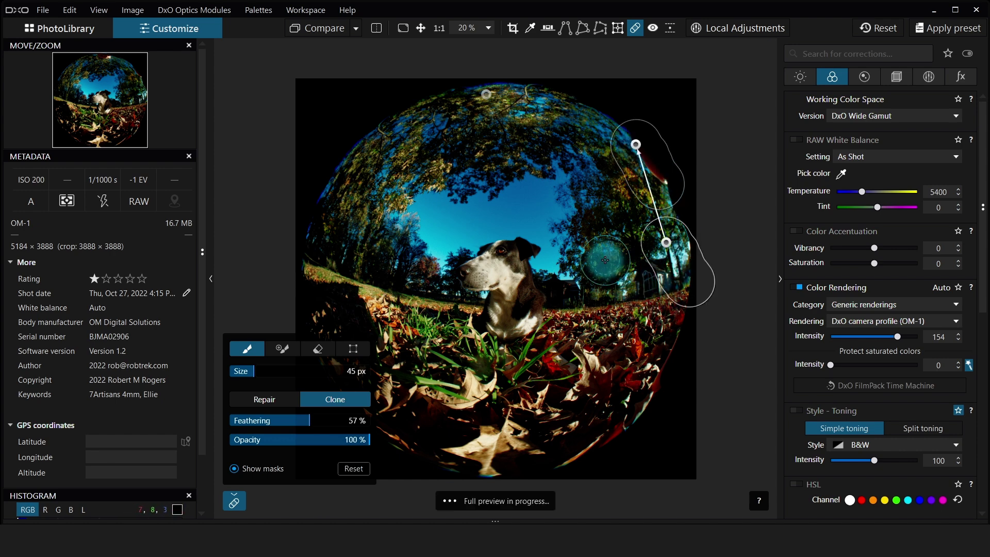
{"action": "mouse_move", "coordinate": [605, 250]}
{"action": "left_mouse_down"}
{"action": "mouse_move", "coordinate": [681, 242]}
{"action": "mouse_move", "coordinate": [666, 247]}
{"action": "mouse_move", "coordinate": [552, 187]}
{"action": "mouse_move", "coordinate": [344, 151]}
{"action": "left_mouse_up"}
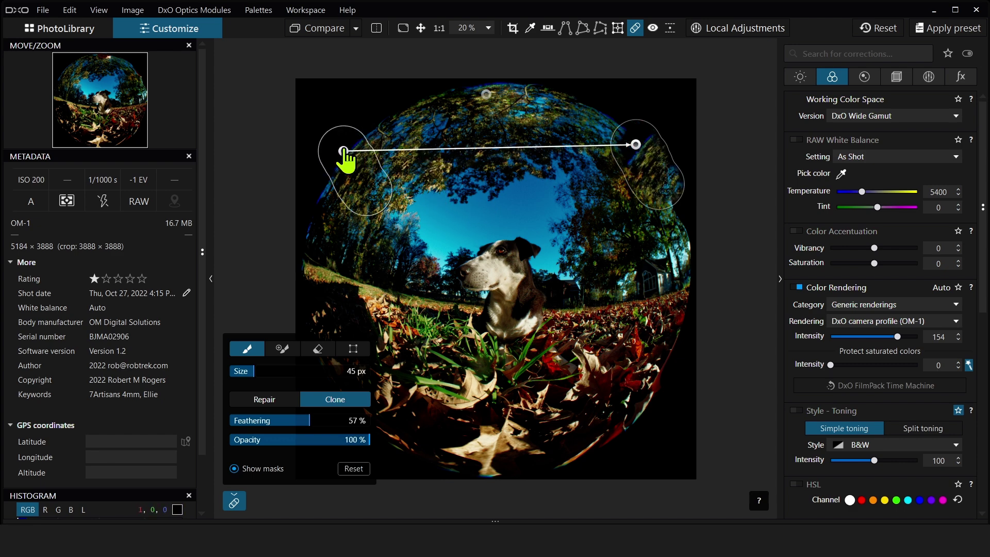
{"action": "left_click_drag", "start_coordinate": [344, 155], "coordinate": [335, 154]}
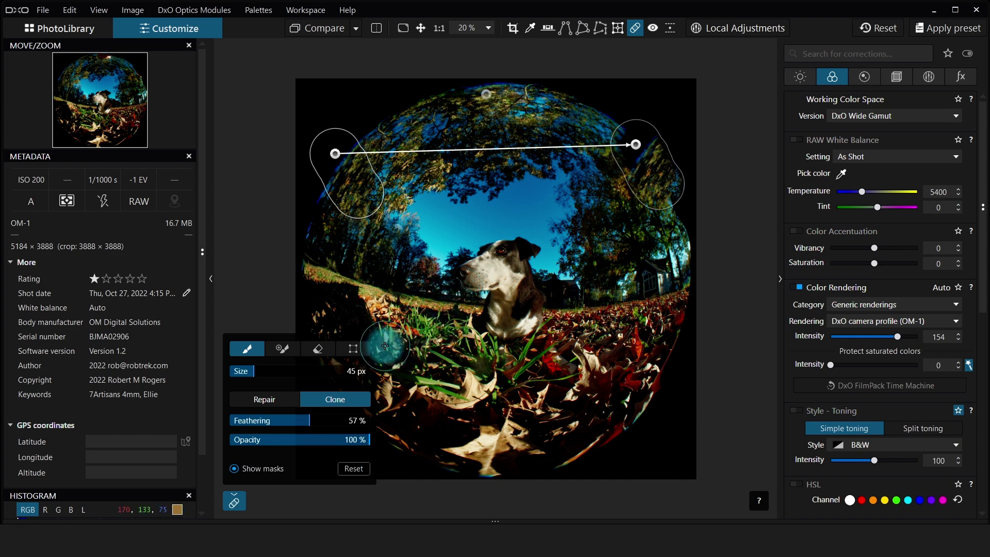
- Flip the clone source horizontally and shift it slightly left in the sky
{"action": "left_click", "coordinate": [353, 349]}
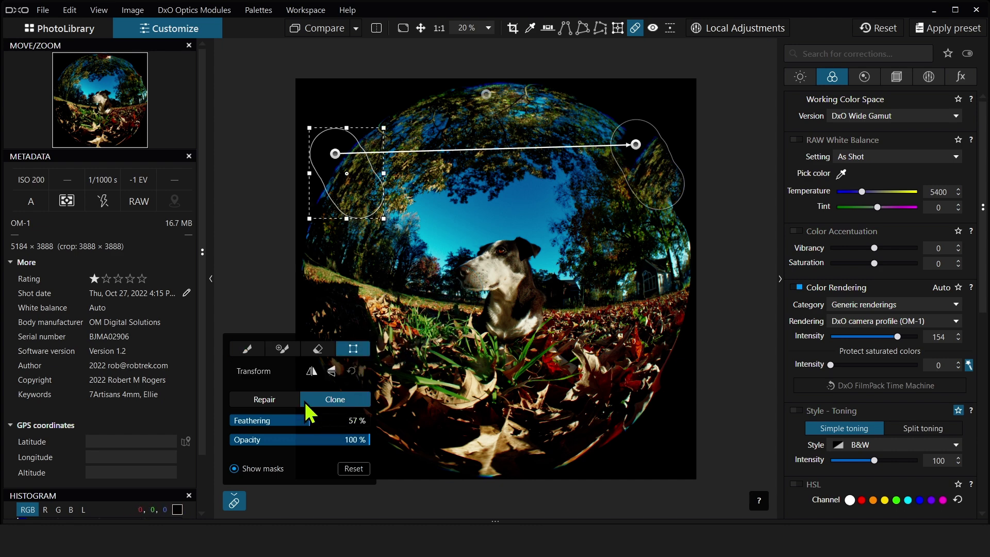
{"action": "left_click", "coordinate": [311, 371]}
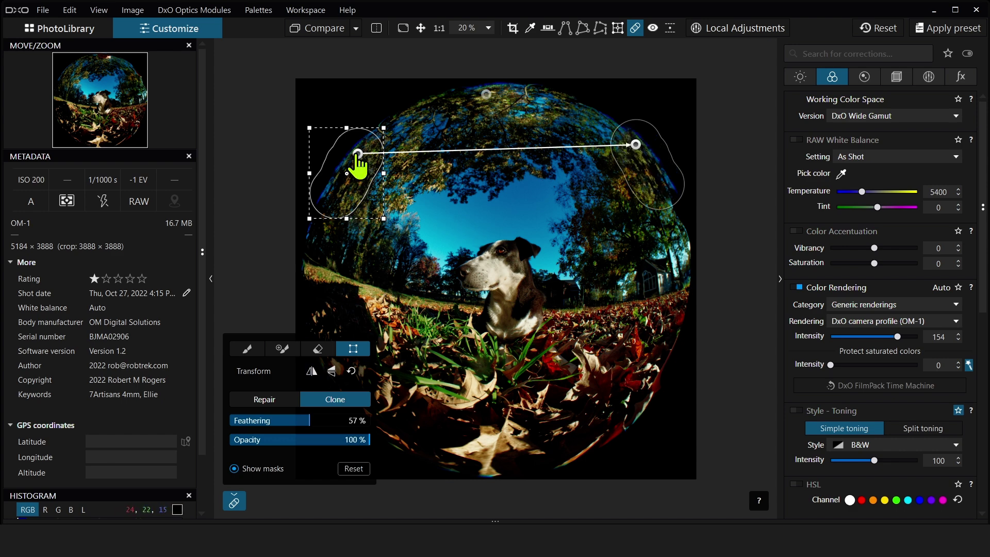
{"action": "left_click_drag", "start_coordinate": [356, 155], "coordinate": [352, 156]}
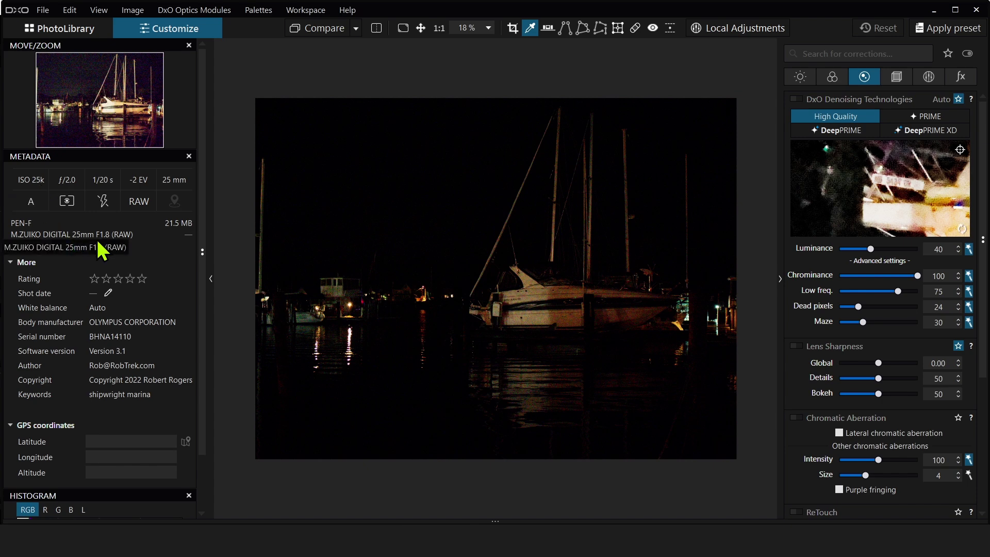
- Show the marina photo's Light settings: Exposure 0.00, Smart Lighting Slight 25, ClearView Plus 50
{"action": "left_click", "coordinate": [792, 76]}
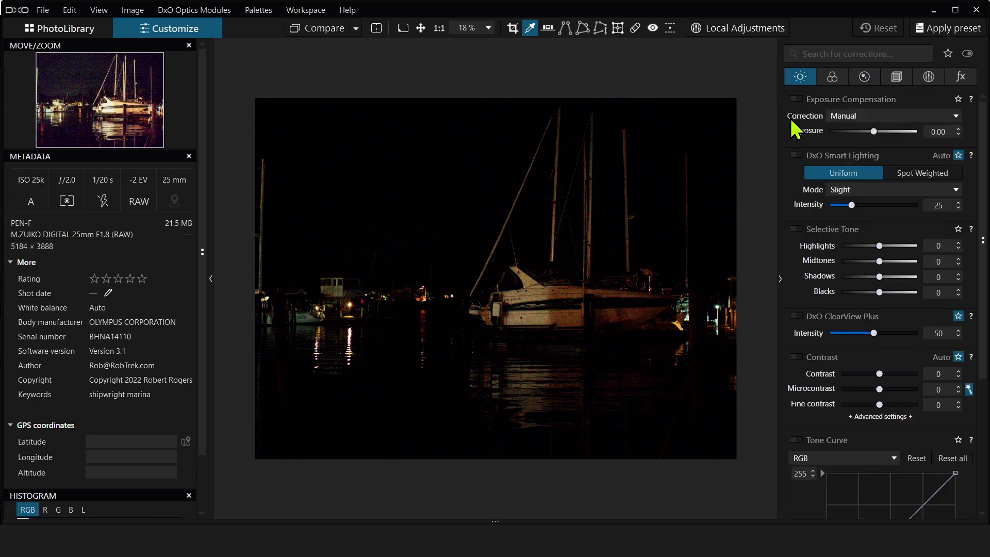
- Apply the '2 - DxO Optical Corrections only' preset and raise Exposure to +2.70
{"action": "left_click", "coordinate": [927, 33]}
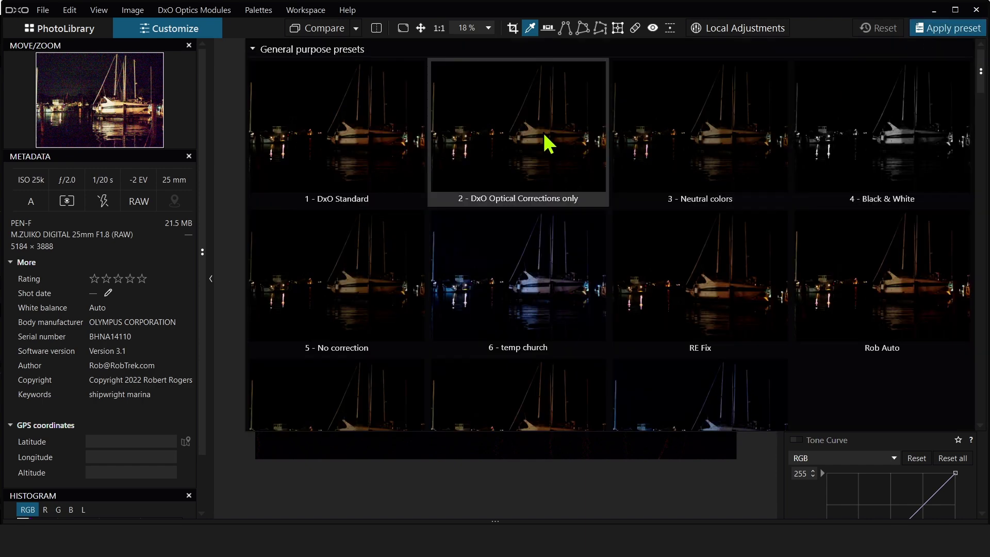
{"action": "left_click", "coordinate": [548, 143]}
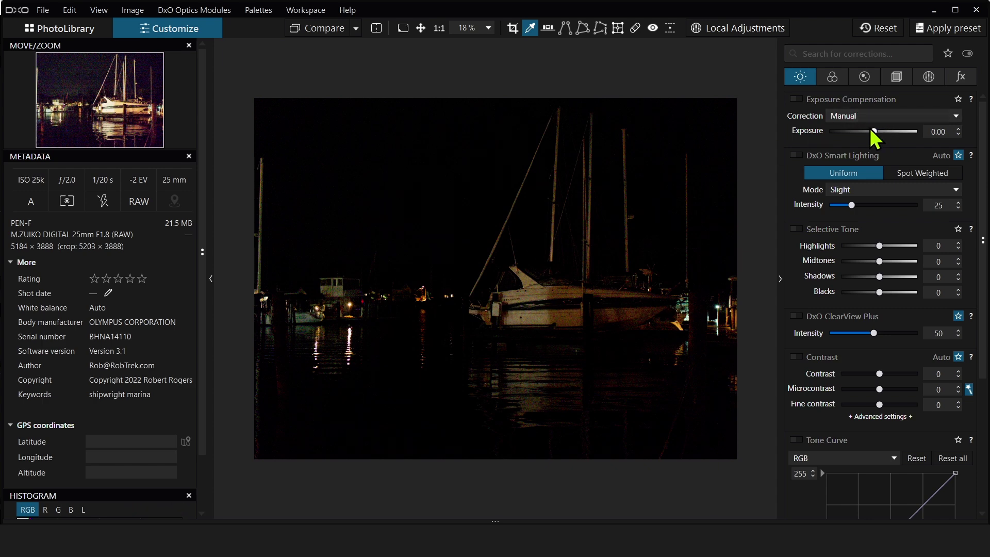
{"action": "left_click_drag", "start_coordinate": [874, 132], "coordinate": [907, 141]}
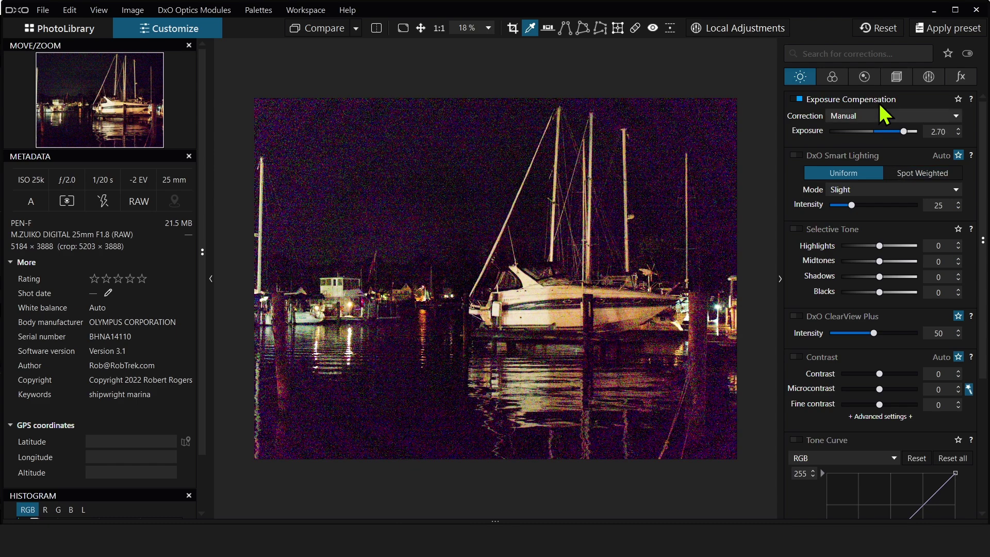
{"action": "left_click", "coordinate": [863, 77]}
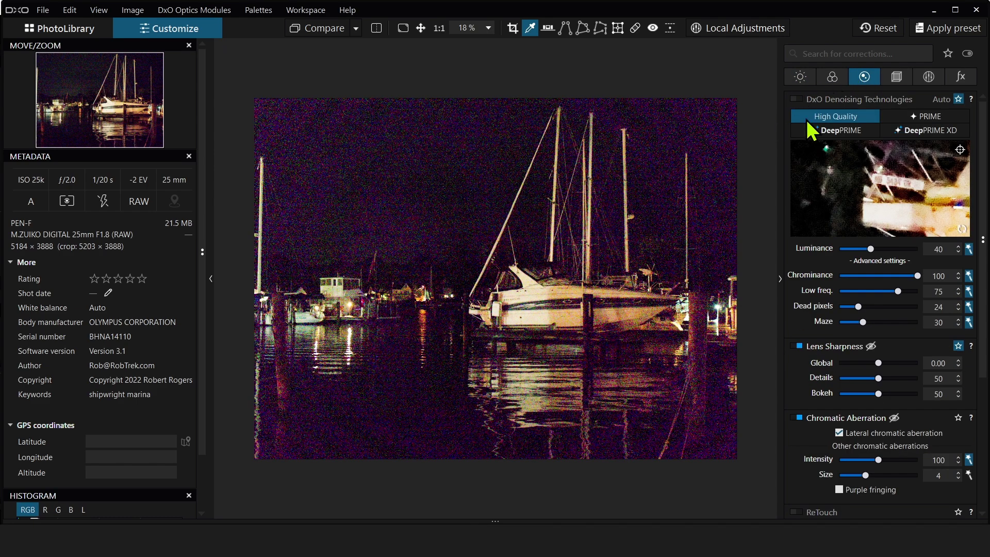
- Denoise with DeepPRIME XD, centering the detail preview on the boat's LARSON lettering and comparing with the original
{"action": "left_click", "coordinate": [923, 129]}
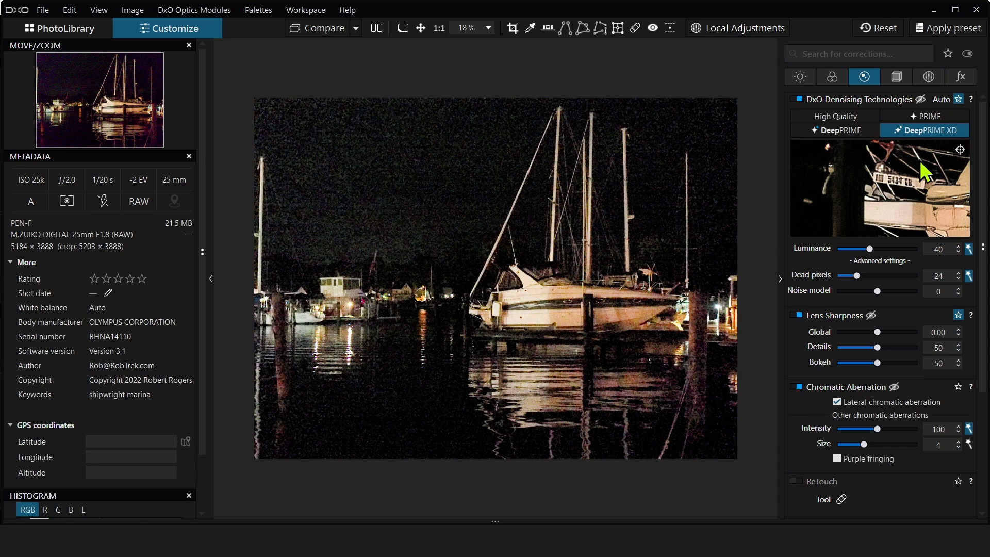
{"action": "left_click", "coordinate": [960, 150]}
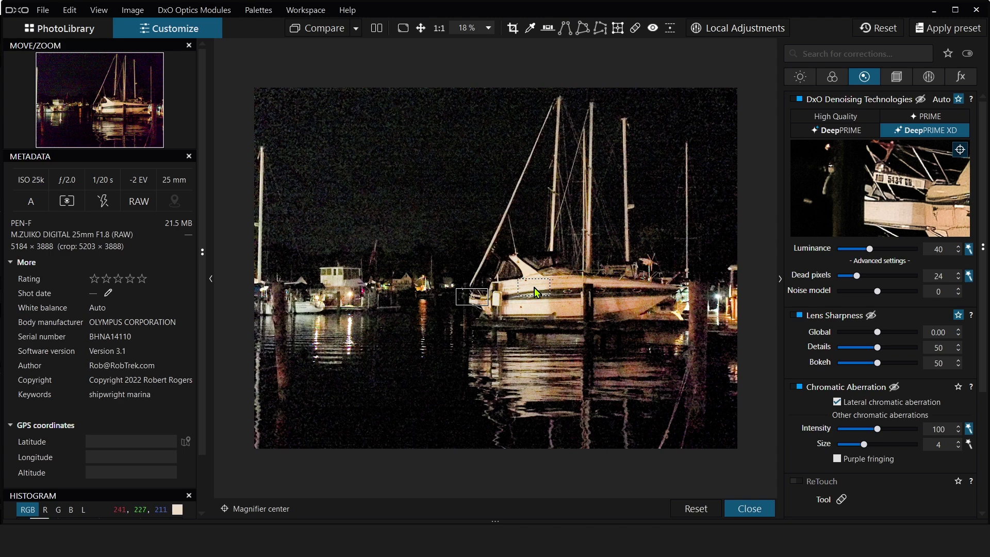
{"action": "left_click", "coordinate": [520, 296]}
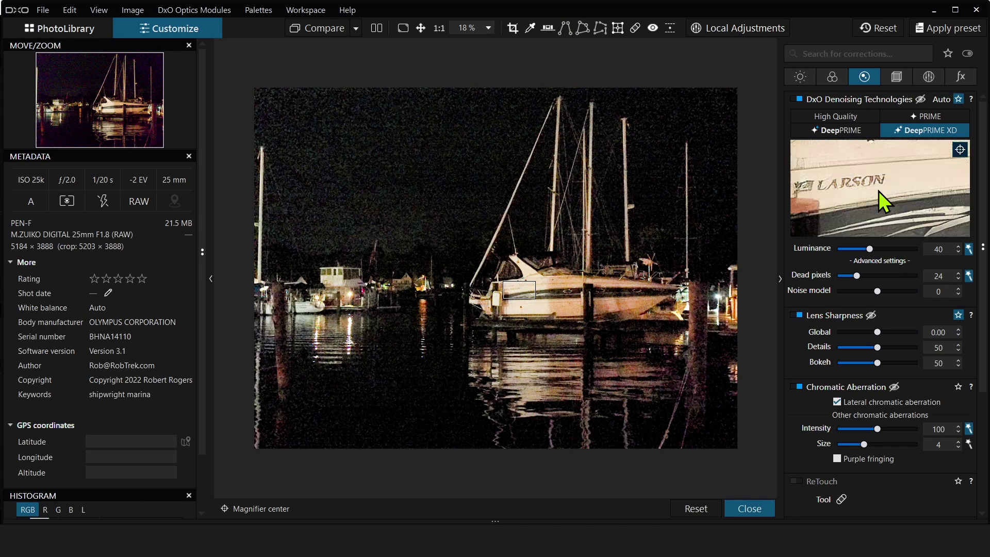
{"action": "left_click", "coordinate": [852, 200]}
- Try DeepPRIME XD Luminance at 14, 82 and 51, then return it to Auto
{"action": "left_click_drag", "start_coordinate": [869, 248], "coordinate": [849, 248]}
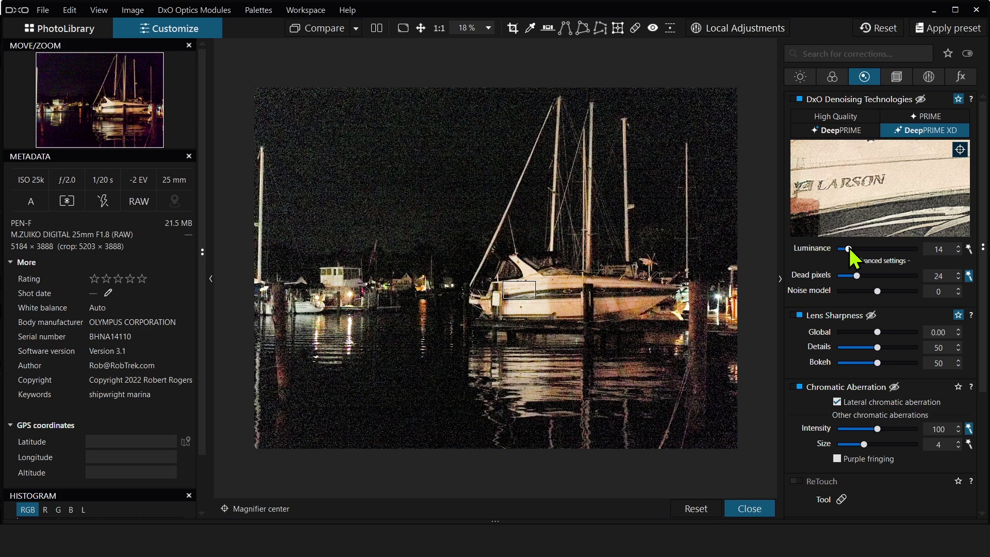
{"action": "left_click_drag", "start_coordinate": [849, 249], "coordinate": [907, 260]}
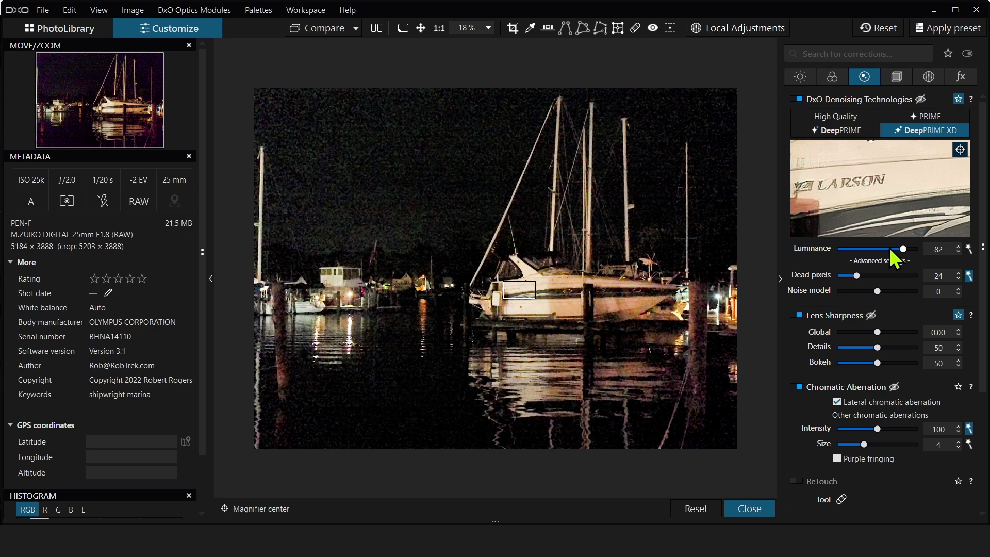
{"action": "left_click", "coordinate": [879, 249]}
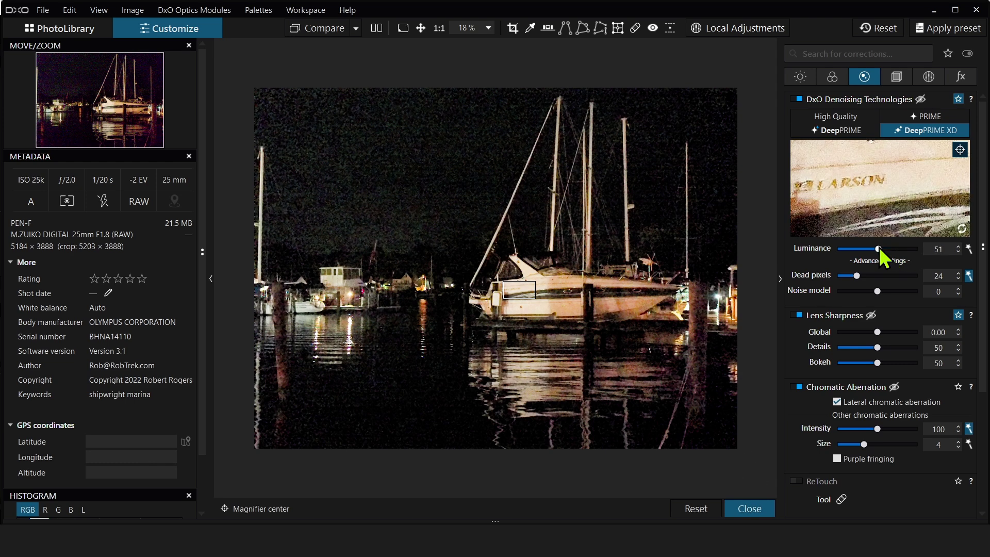
{"action": "left_click", "coordinate": [969, 249]}
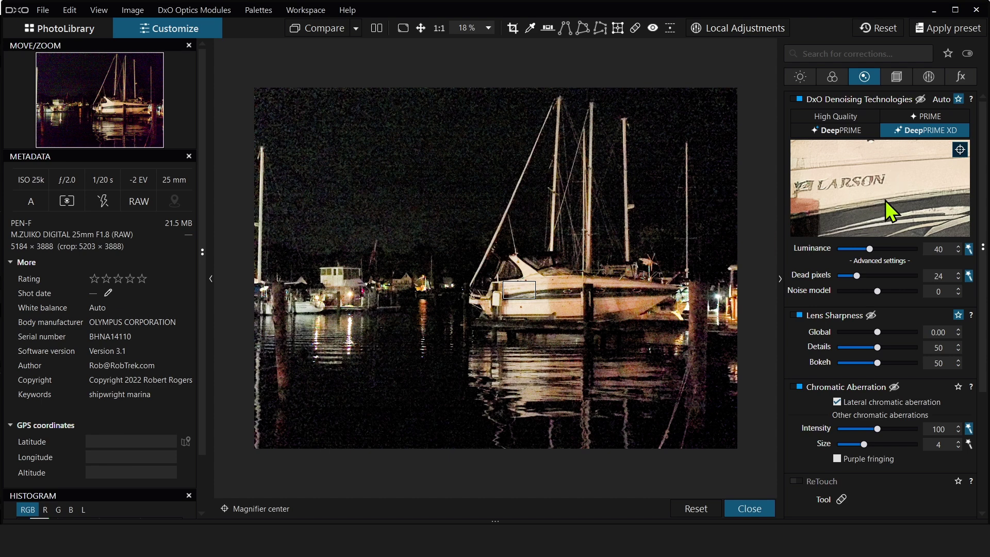
- Set Luminance to 73 with the preview on the LARSON lettering, and lower dead pixels to 0
{"action": "left_click", "coordinate": [960, 150]}
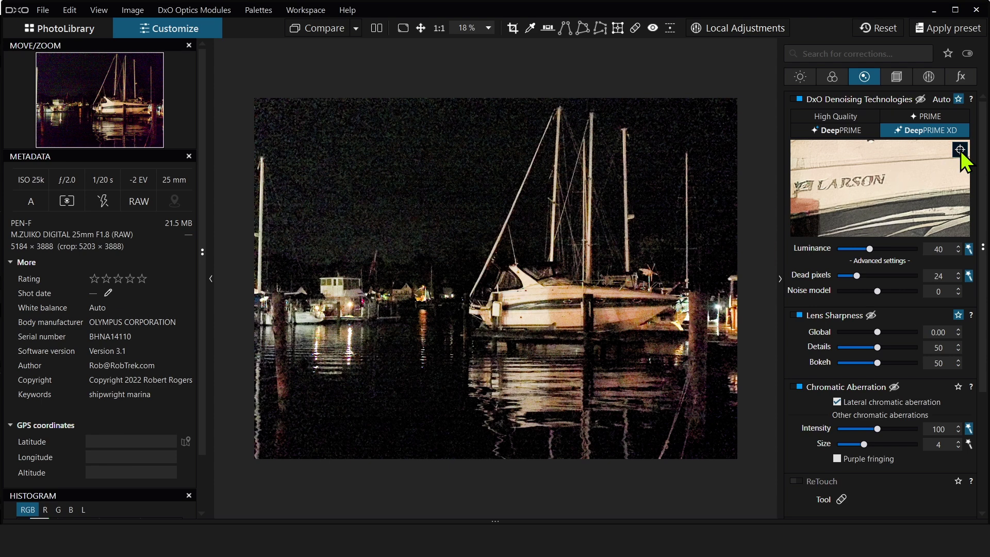
{"action": "left_click", "coordinate": [957, 153]}
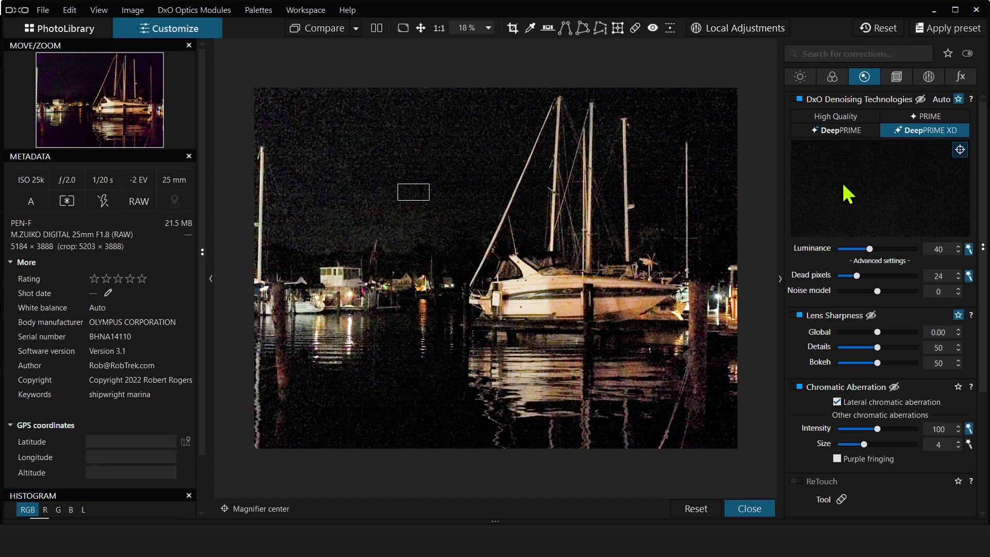
{"action": "left_click_drag", "start_coordinate": [871, 251], "coordinate": [887, 253]}
{"action": "left_click_drag", "start_coordinate": [887, 252], "coordinate": [897, 251]}
{"action": "left_click", "coordinate": [513, 291]}
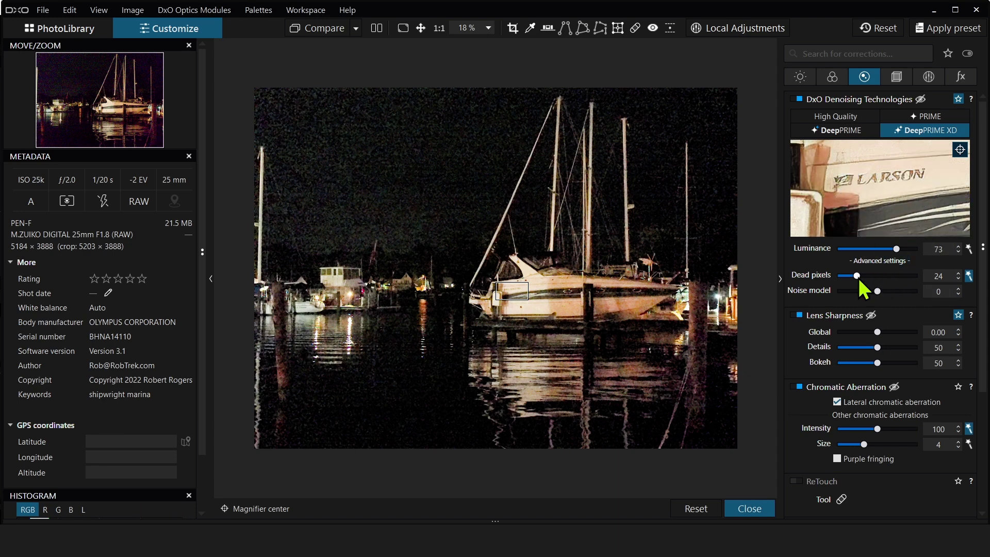
{"action": "left_click_drag", "start_coordinate": [859, 280], "coordinate": [828, 287]}
- Try the noise model at -46, -75 and 93 along the boat hull, settling at -67
{"action": "left_click_drag", "start_coordinate": [878, 291], "coordinate": [857, 294]}
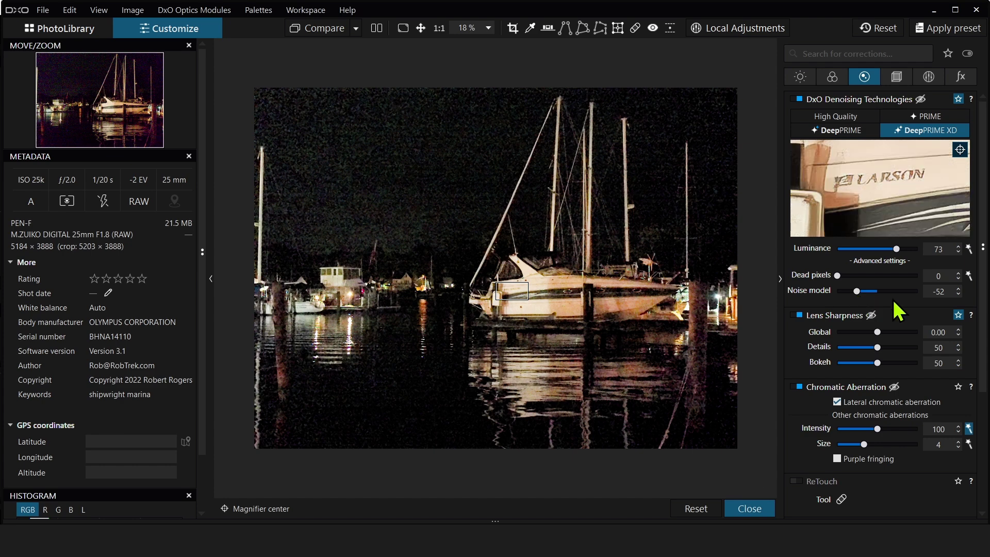
{"action": "left_click", "coordinate": [848, 291]}
{"action": "left_click_drag", "start_coordinate": [514, 297], "coordinate": [536, 301]}
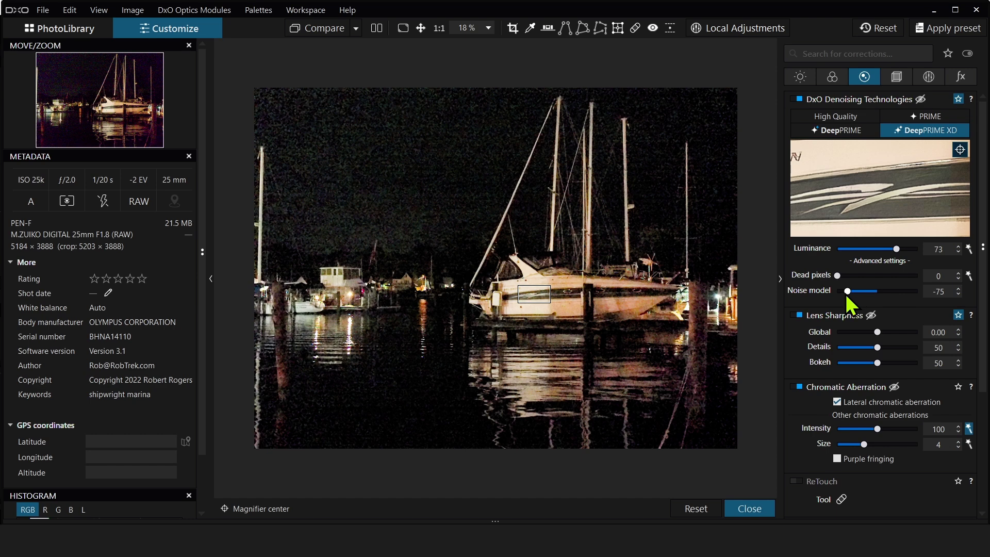
{"action": "left_click_drag", "start_coordinate": [847, 292], "coordinate": [917, 292]}
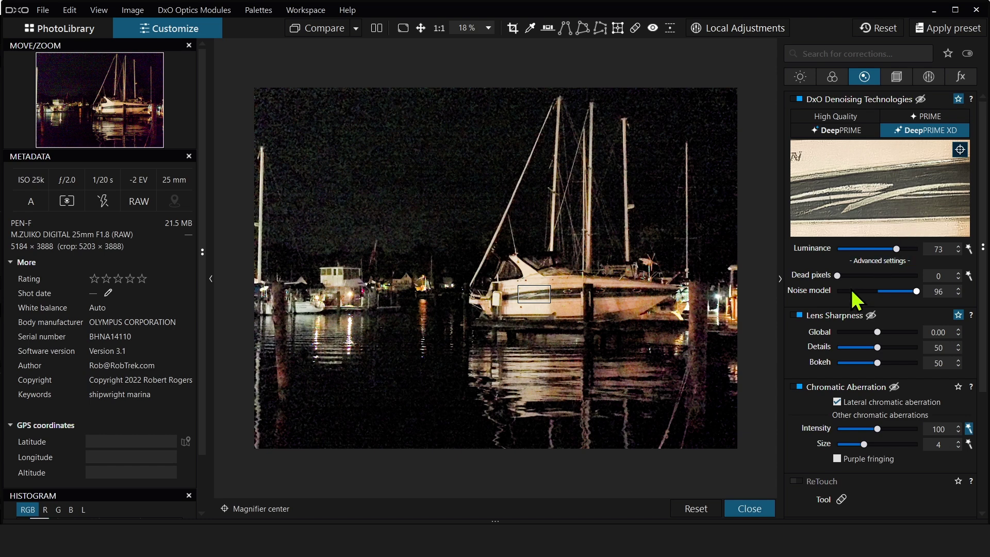
{"action": "left_click", "coordinate": [851, 290]}
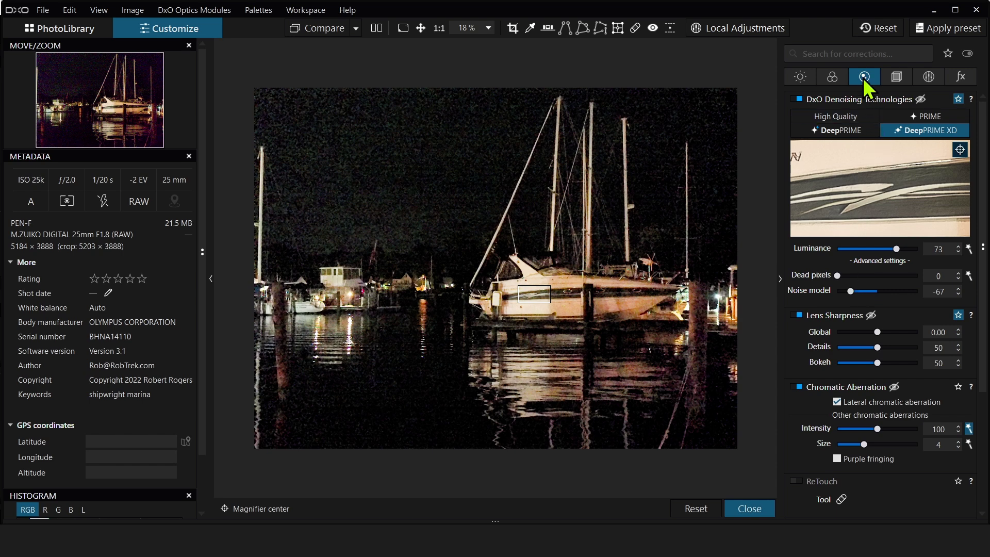
{"action": "left_click", "coordinate": [832, 77]}
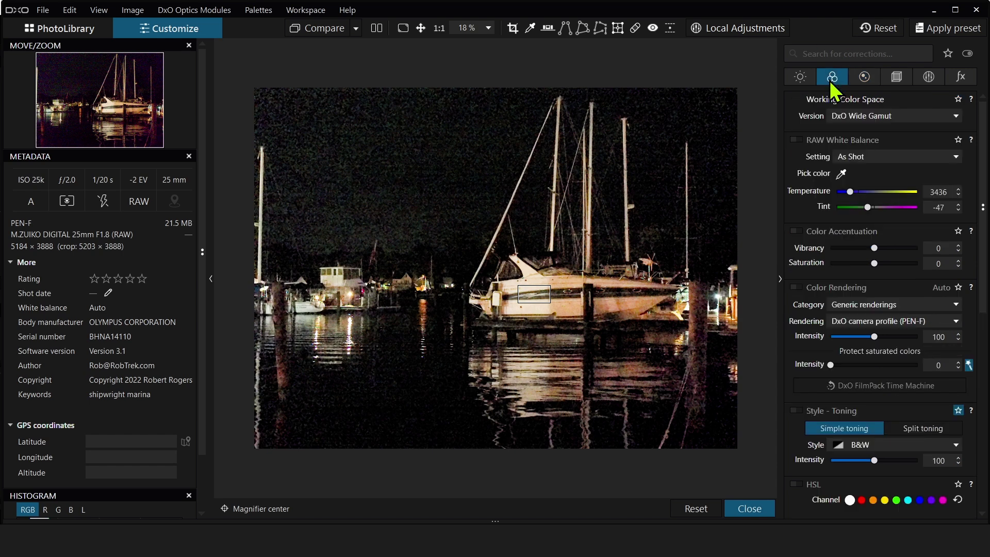
- Pick the white boat hull as the neutral point, giving 3782 K and tint -31
{"action": "left_click", "coordinate": [840, 172]}
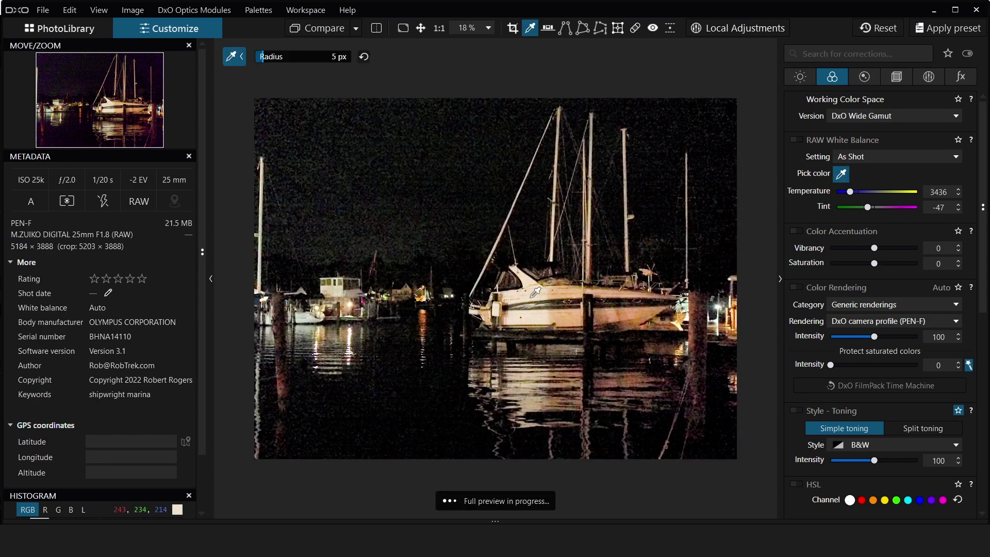
{"action": "left_click", "coordinate": [532, 296]}
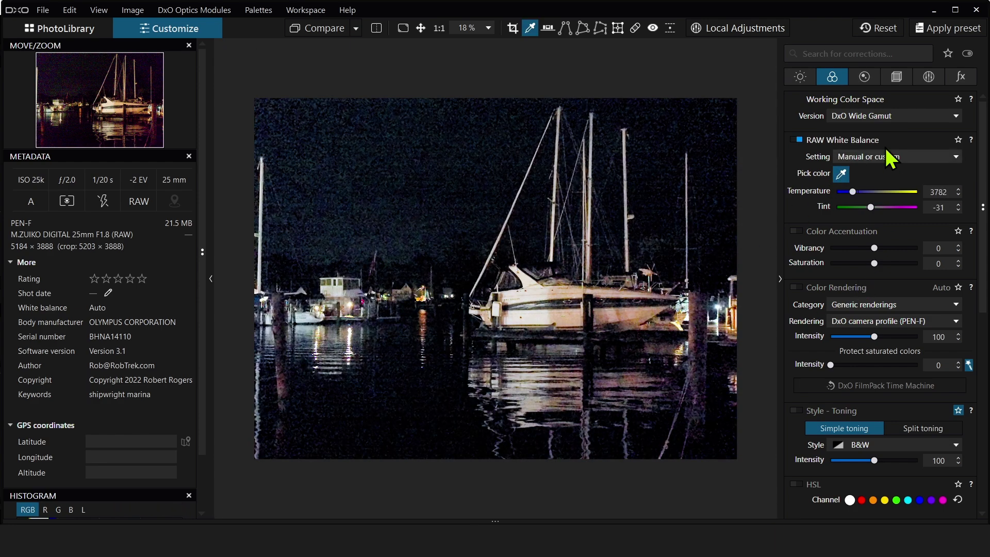
{"action": "left_click", "coordinate": [897, 78]}
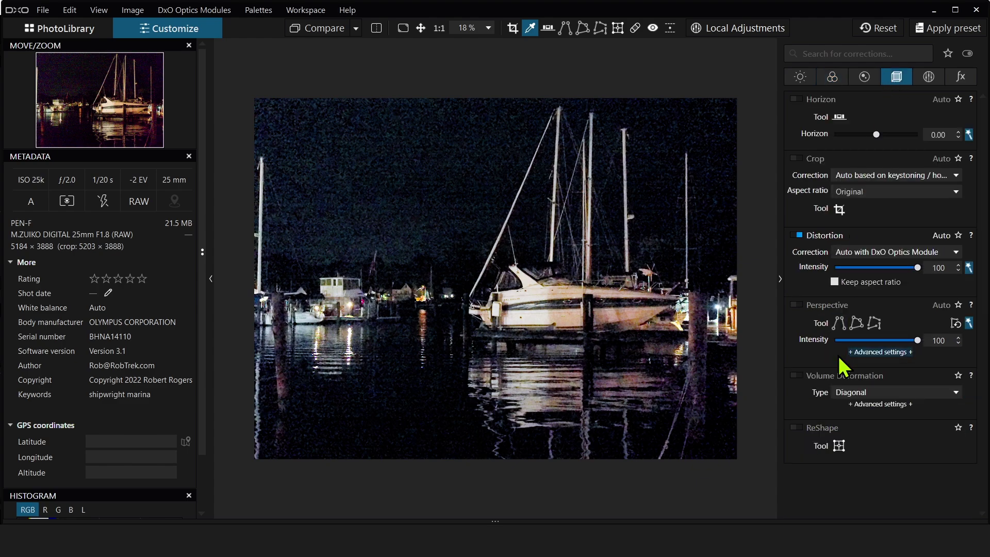